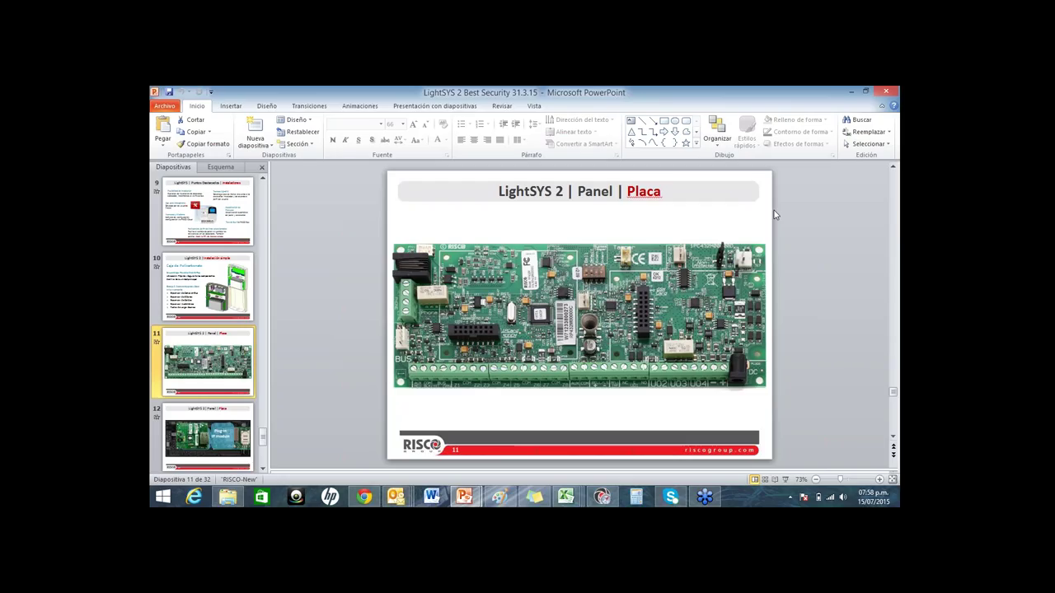
Step: Bring up the Chrome window with RISCO Cloud image results, then minimize it to show the desktop
click(850, 91)
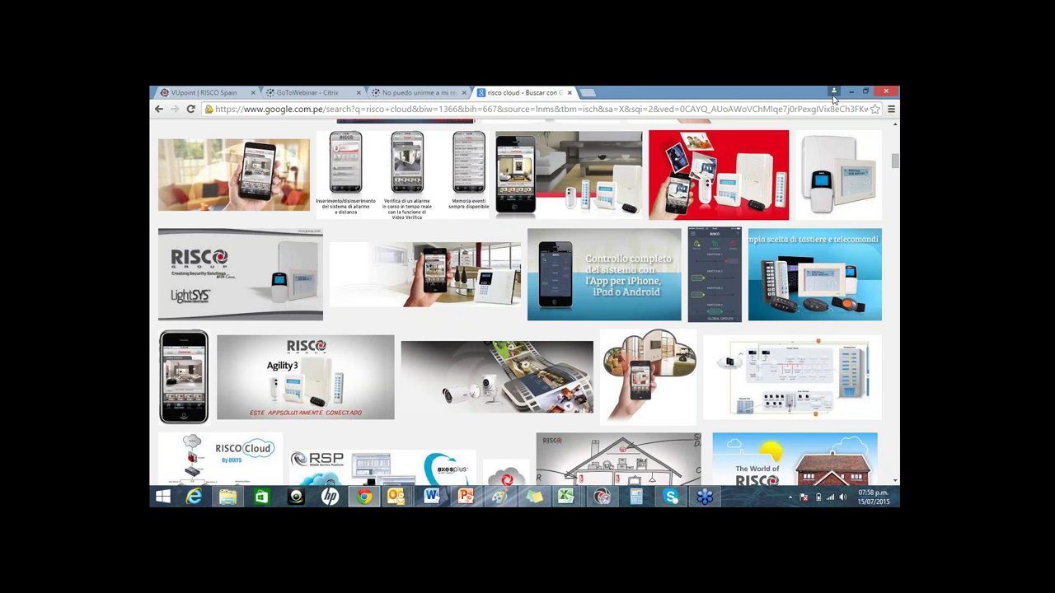
click(850, 91)
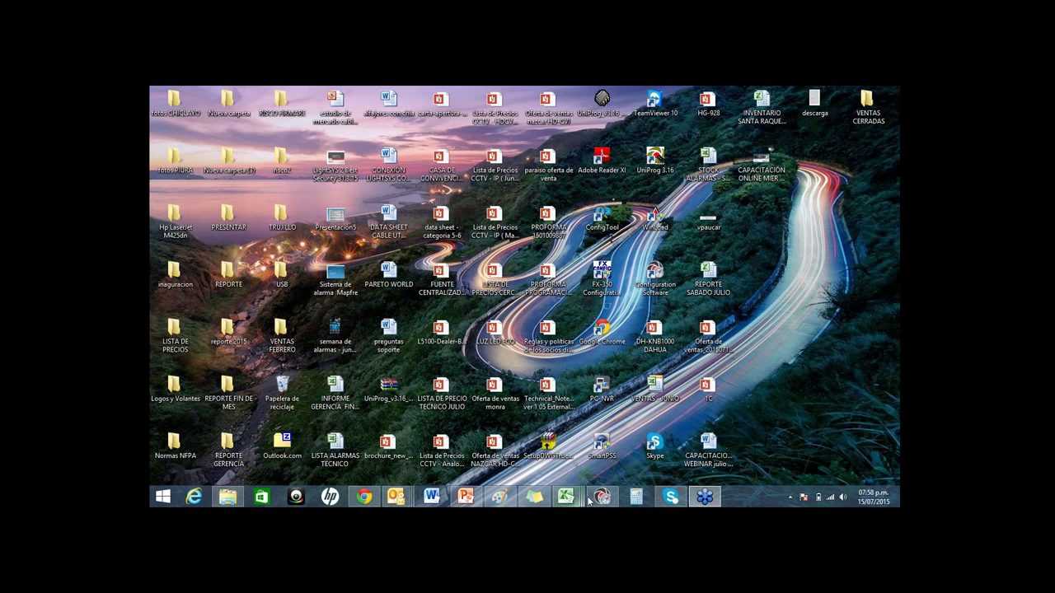
Step: Restore the Software Bidireccional window from the taskbar
click(591, 498)
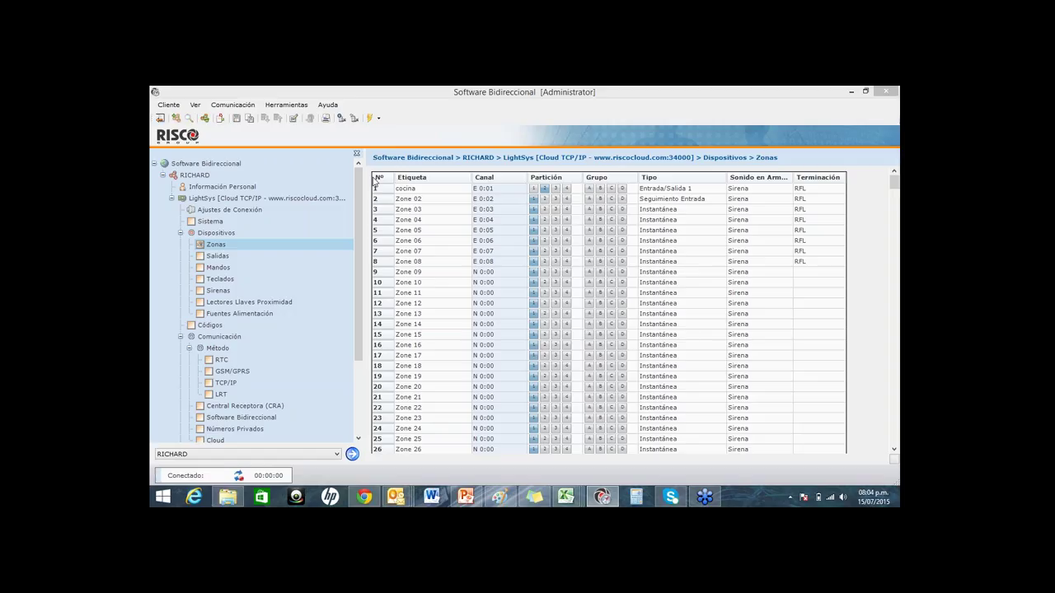
click(380, 127)
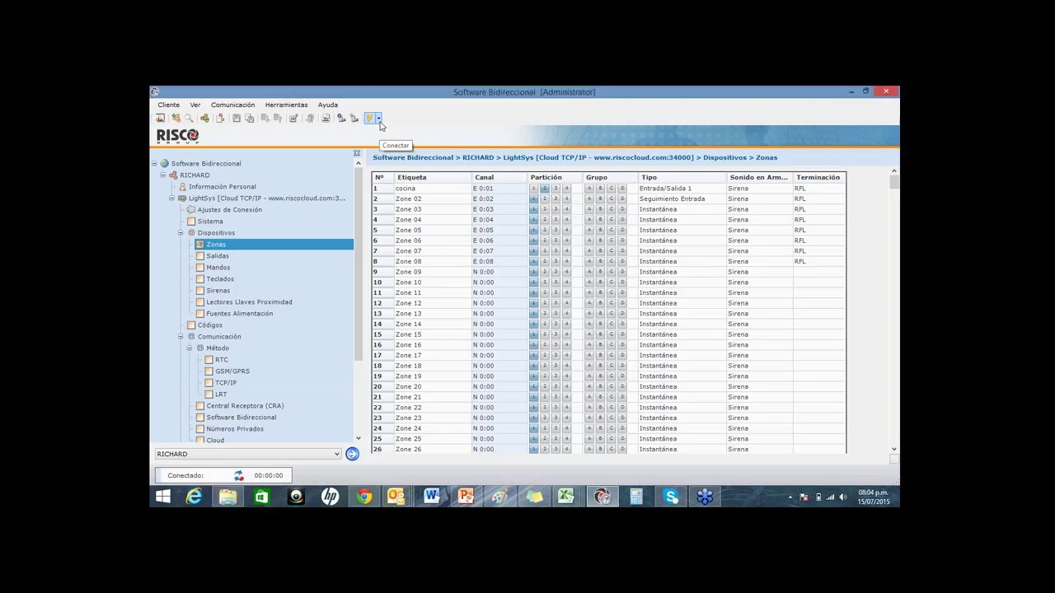
click(379, 120)
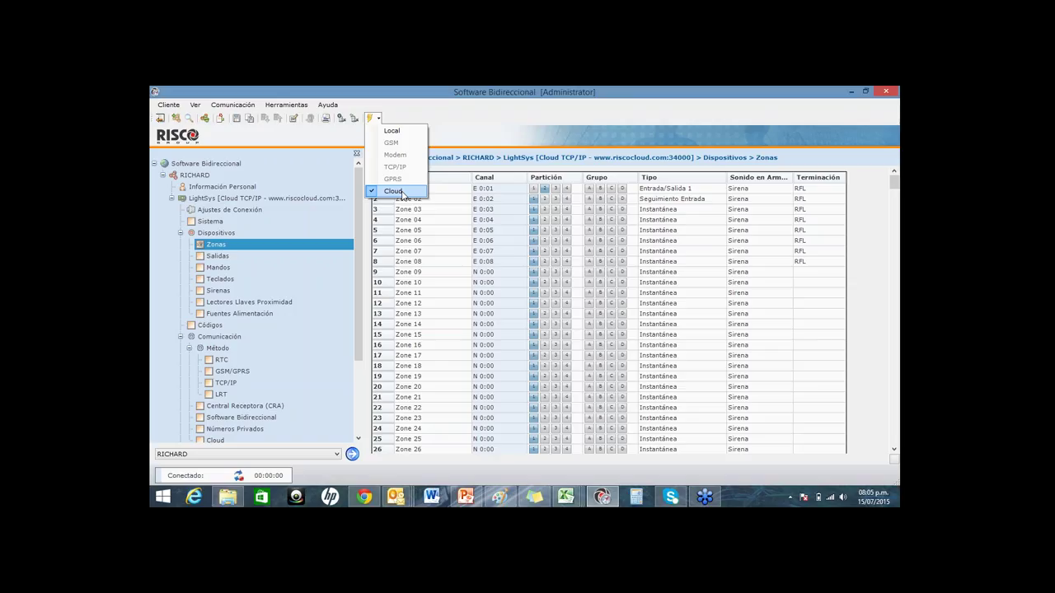
click(395, 191)
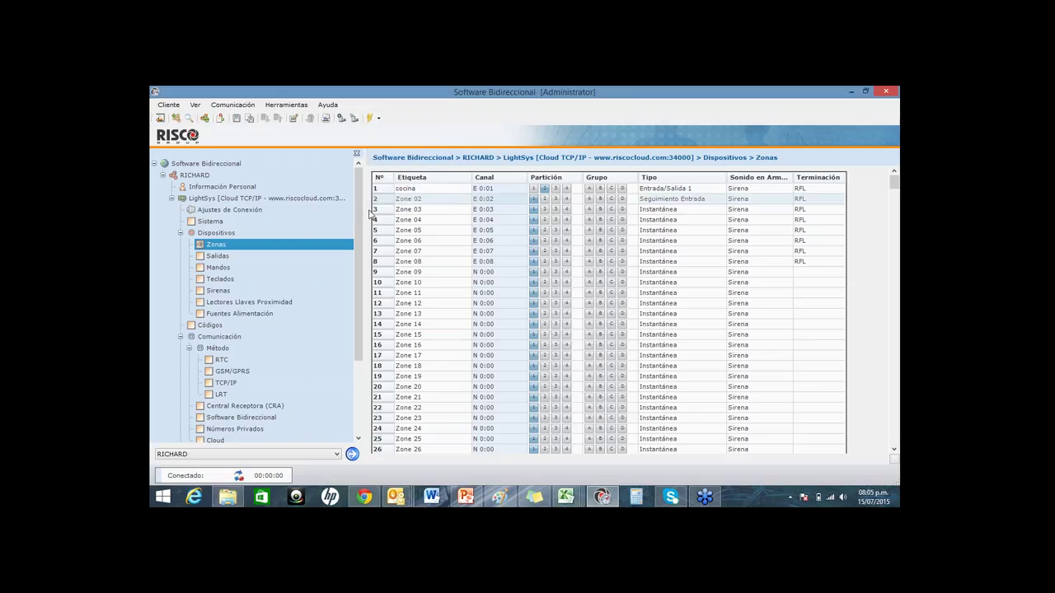
drag(357, 286, 368, 360)
click(215, 336)
click(475, 253)
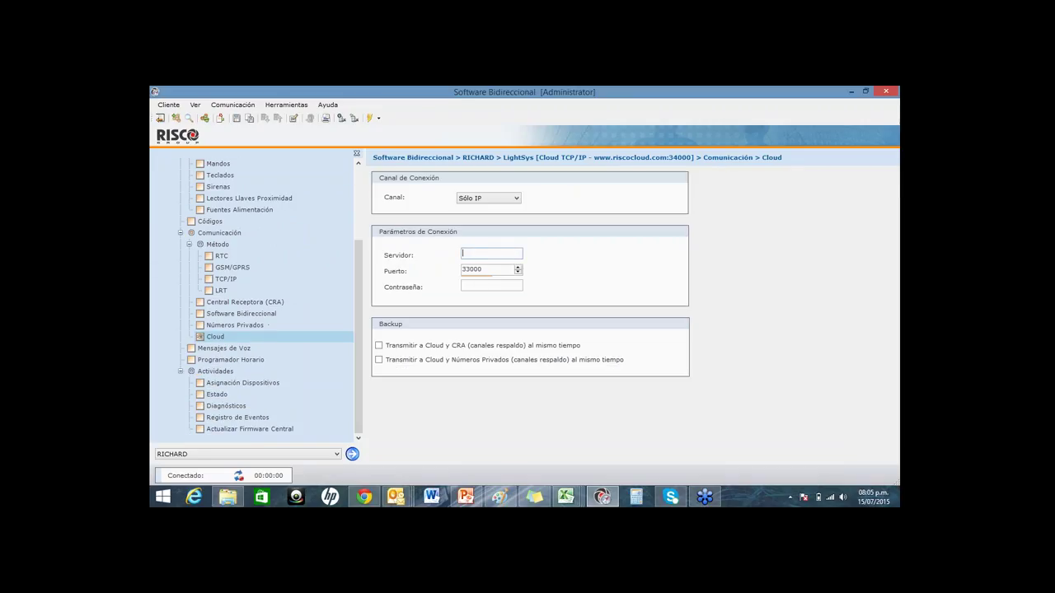
text(www.ridvo)
key(BackSpace)
key(BackSpace)
key(BackSpace)
text(sv)
text(oclou)
key(BackSpace)
key(BackSpace)
key(BackSpace)
text(oud.com)
drag(359, 307, 367, 229)
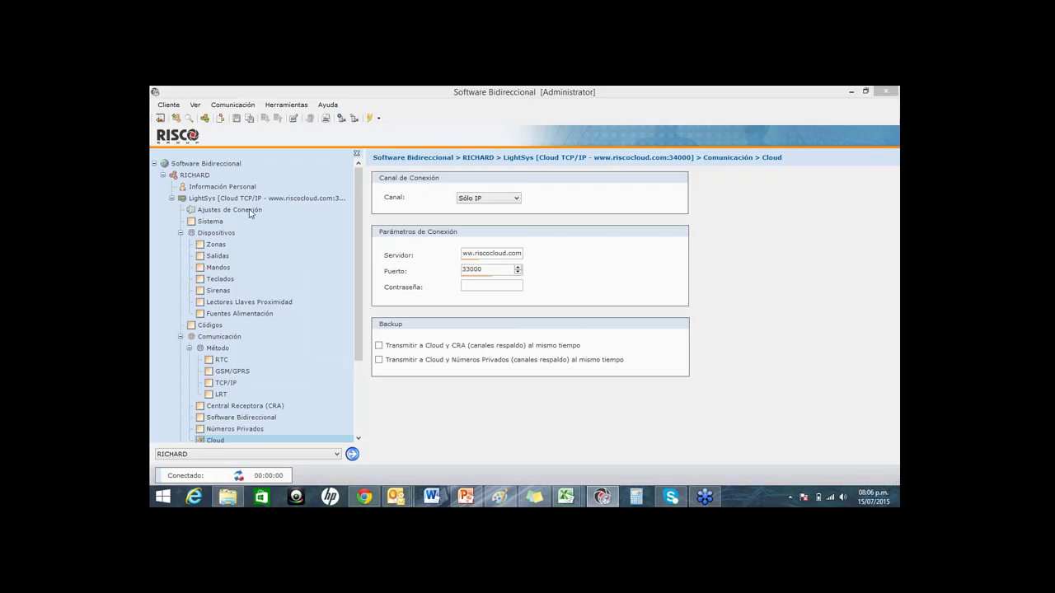
click(222, 246)
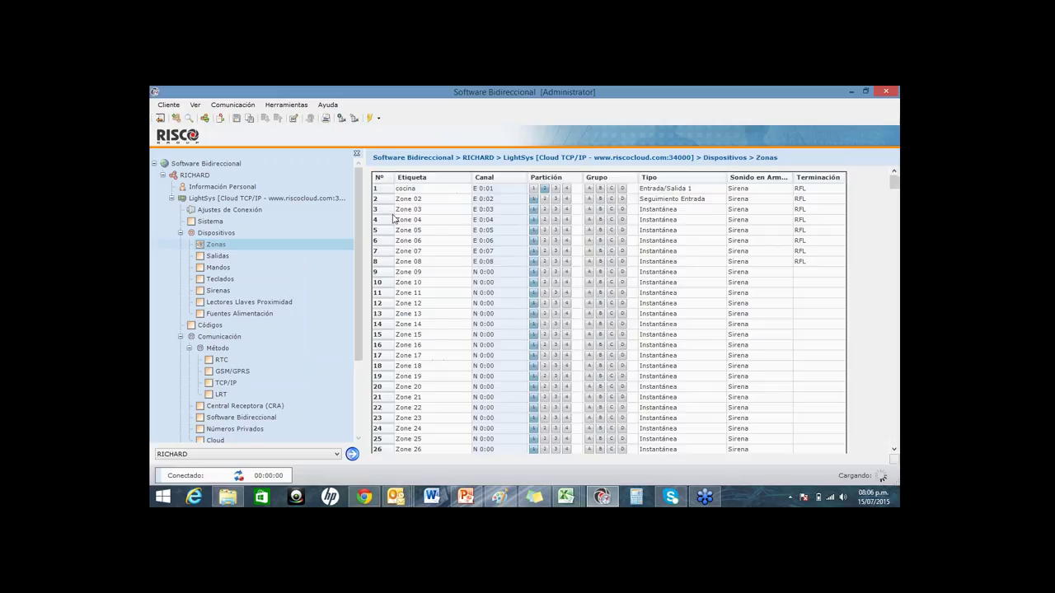
Step: Label zones 1–3 as 'sala', 'cocina' and 'dormitorio'
click(426, 190)
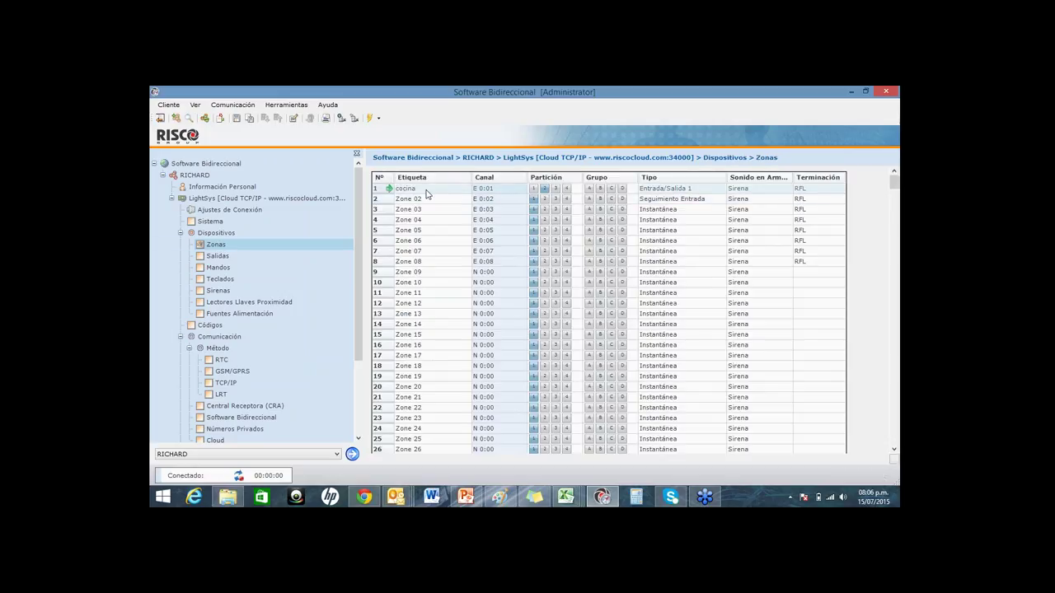
click(426, 194)
text(sala)
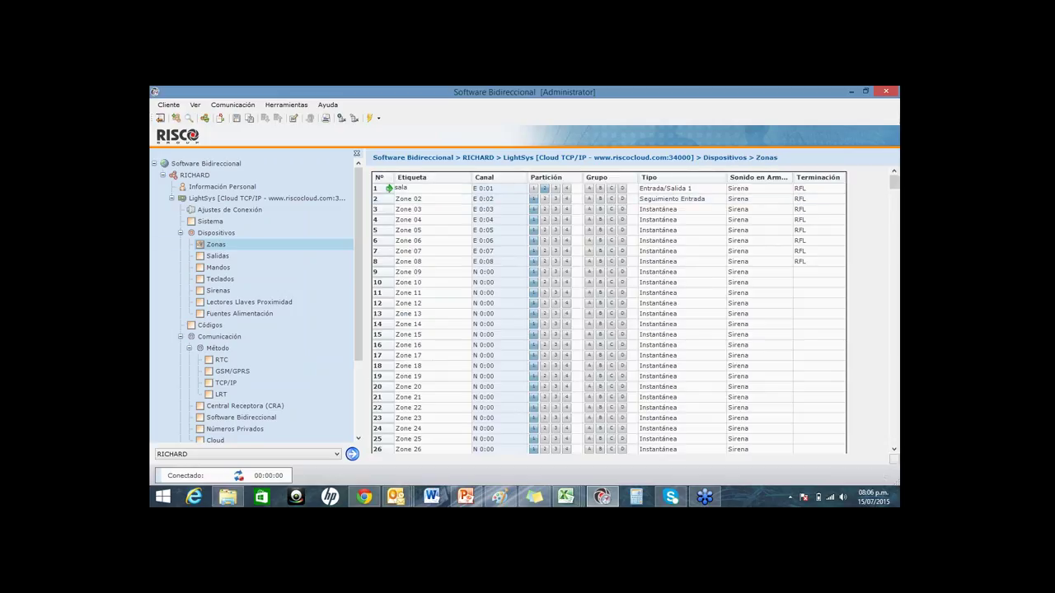
click(451, 198)
text(cocina)
click(445, 209)
text(dormitorio)
key(Return)
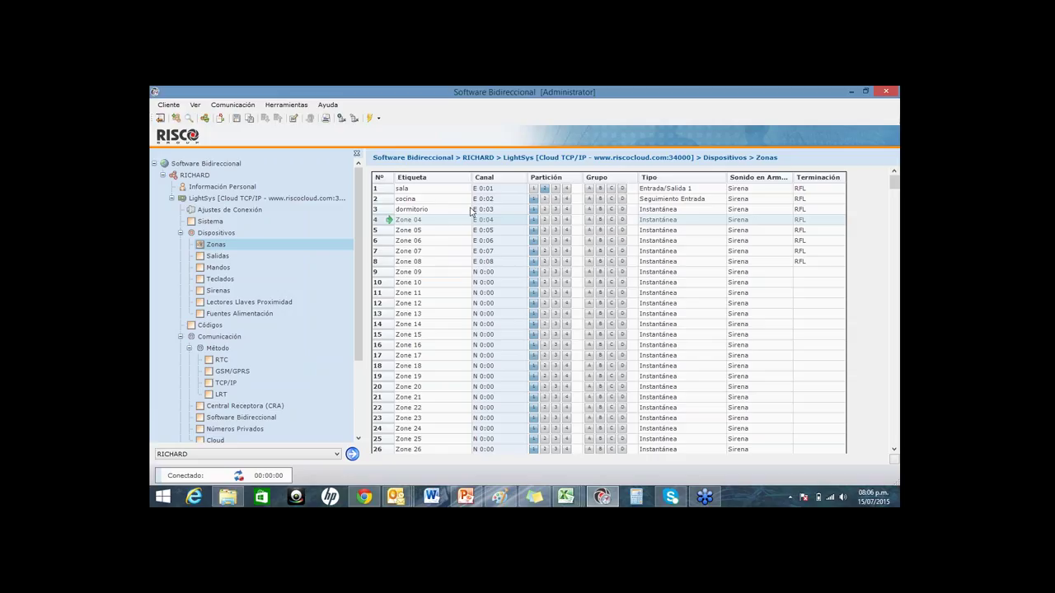
Step: Assign zones 1 and 2 to partition 2
click(534, 189)
click(543, 189)
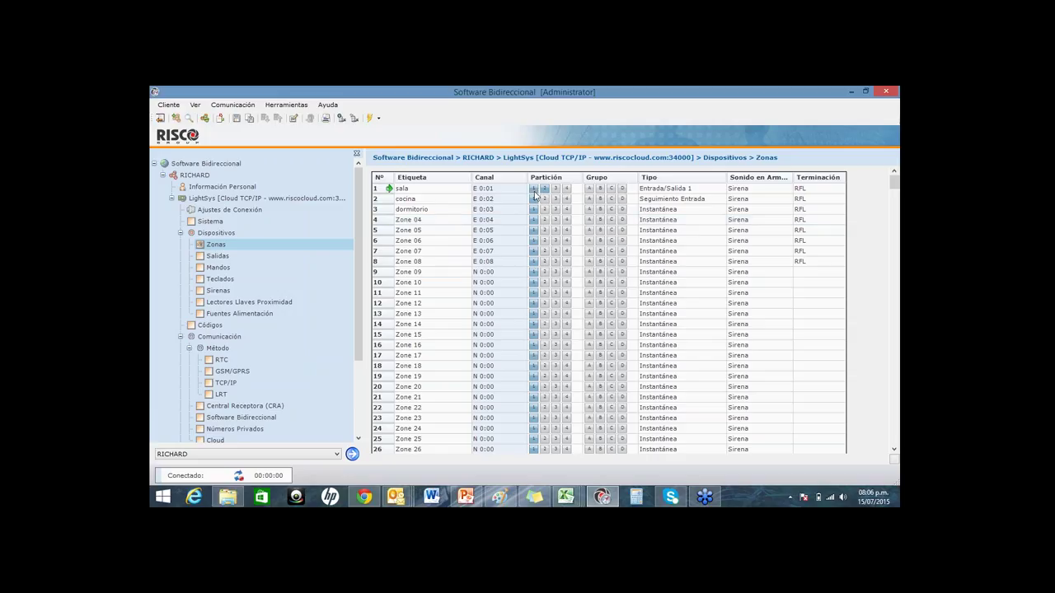
click(544, 199)
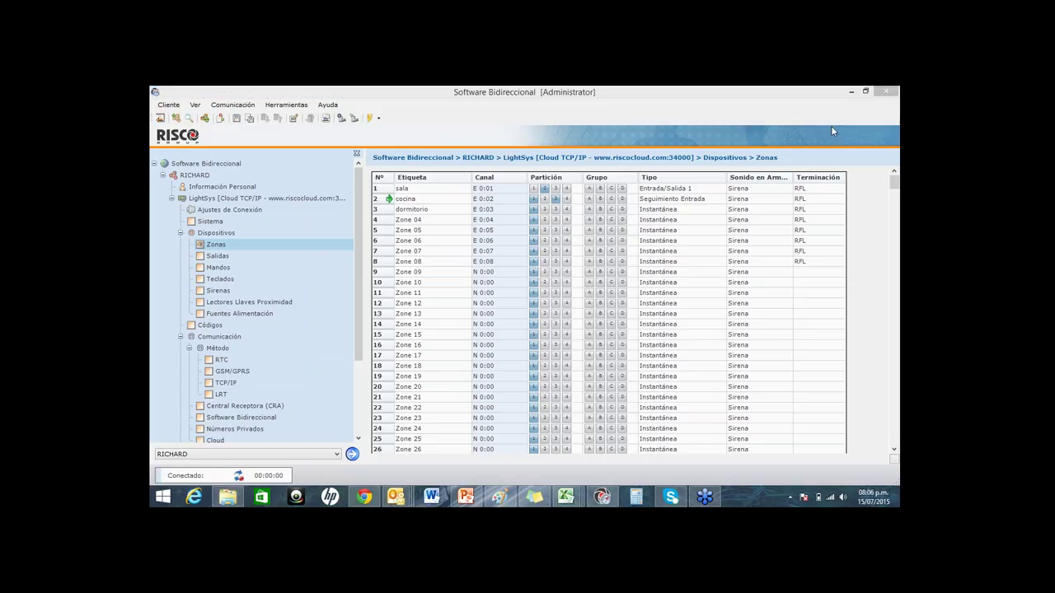
Step: Set zone 1's type to Interior + Instantánea, keeping Sirena as its arming sound
click(692, 189)
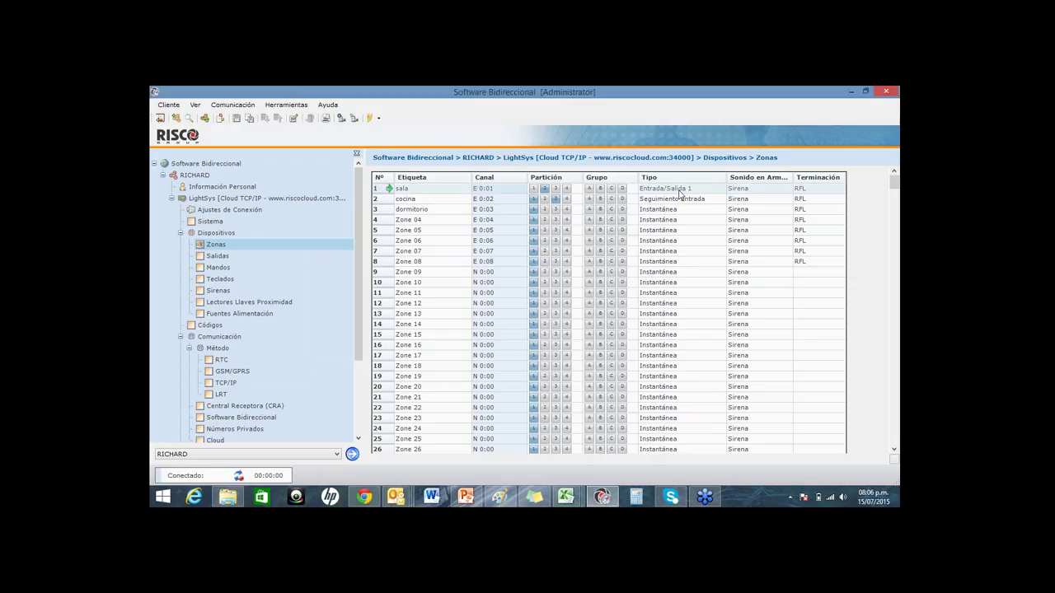
click(714, 190)
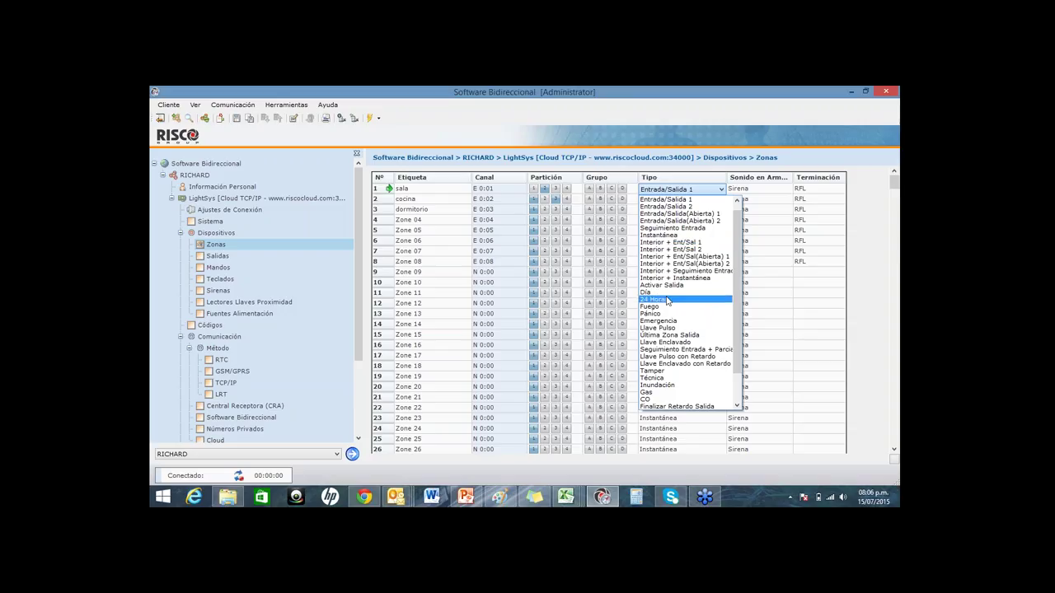
scroll(670, 347, down, 2)
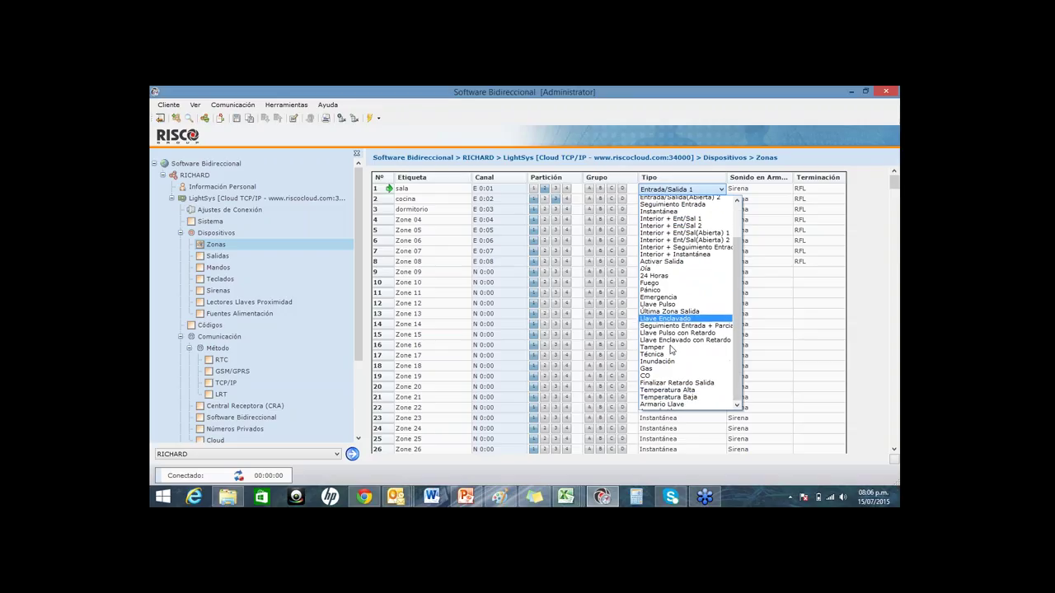
scroll(672, 338, up, 2)
scroll(676, 247, down, 2)
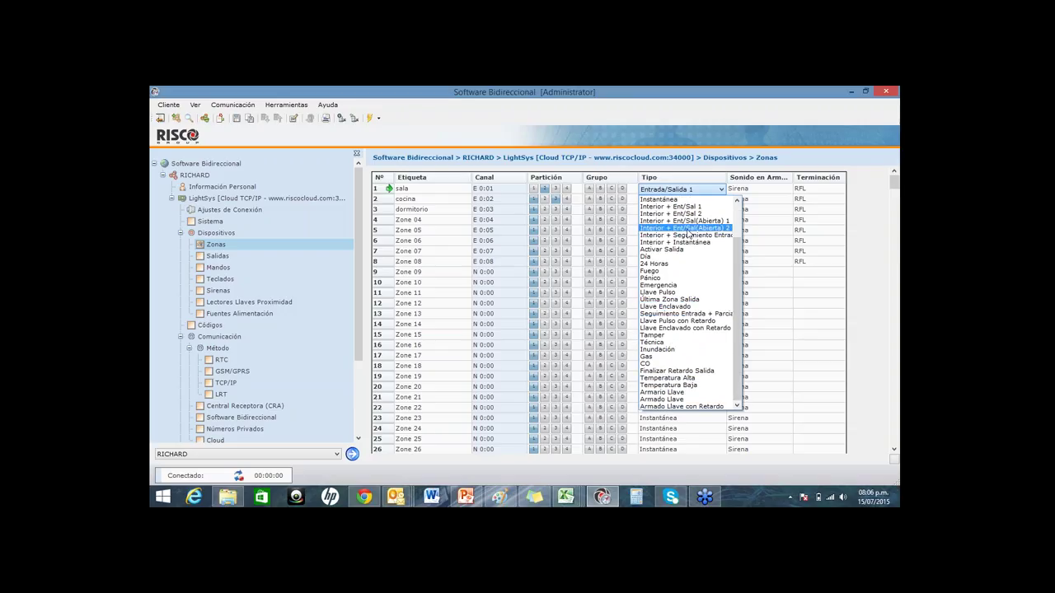
click(676, 243)
click(778, 193)
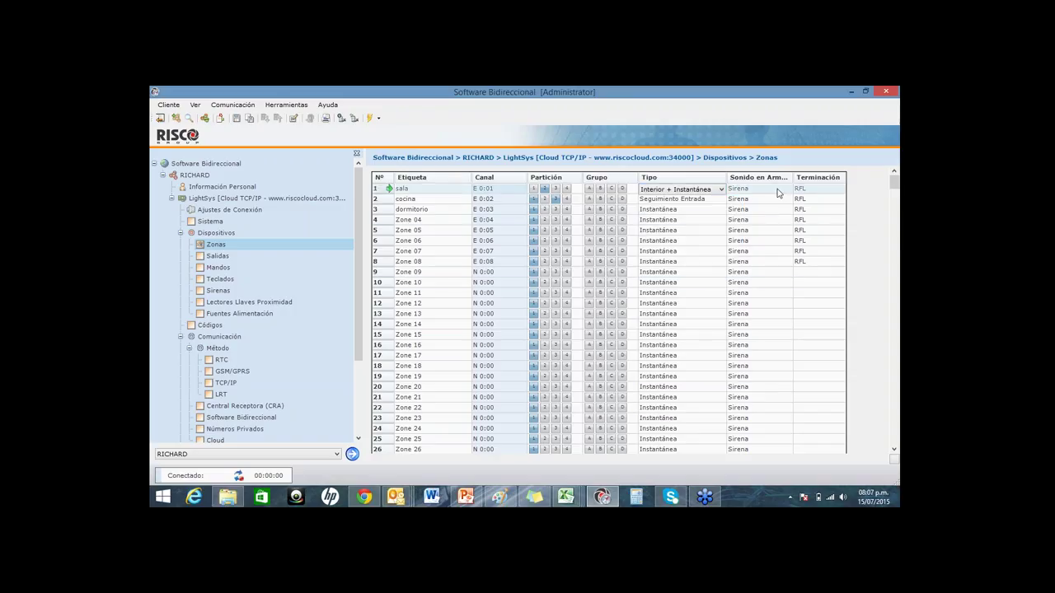
click(778, 193)
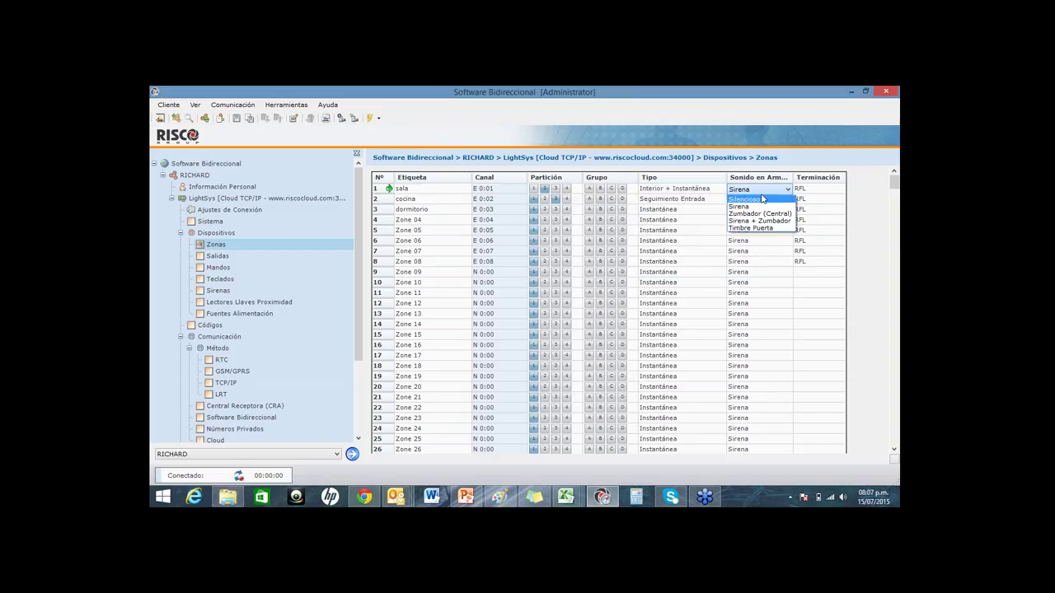
click(770, 193)
click(225, 261)
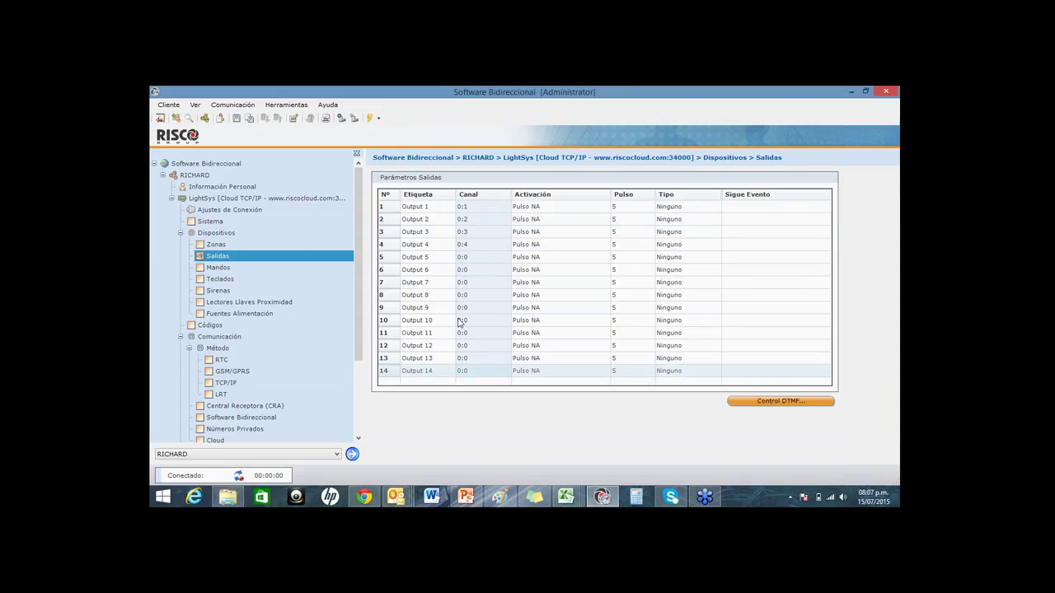
Step: Relabel output 1 as 'aire' and output 2 as 'luz' in the Salidas table
click(416, 206)
click(416, 206)
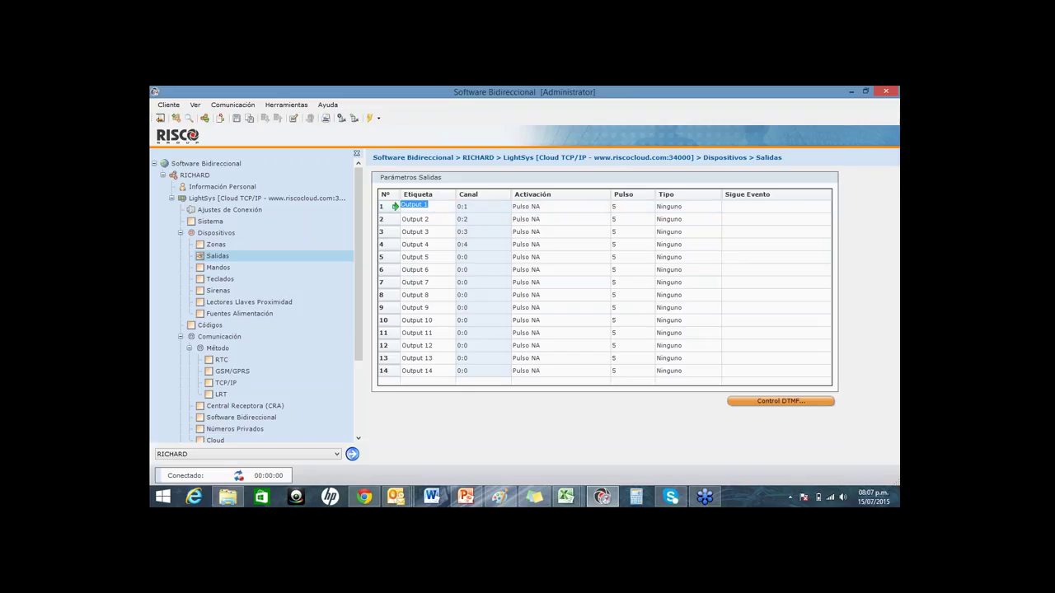
key(BackSpace)
text(ao)
key(BackSpace)
key(BackSpace)
text(aire)
key(Return)
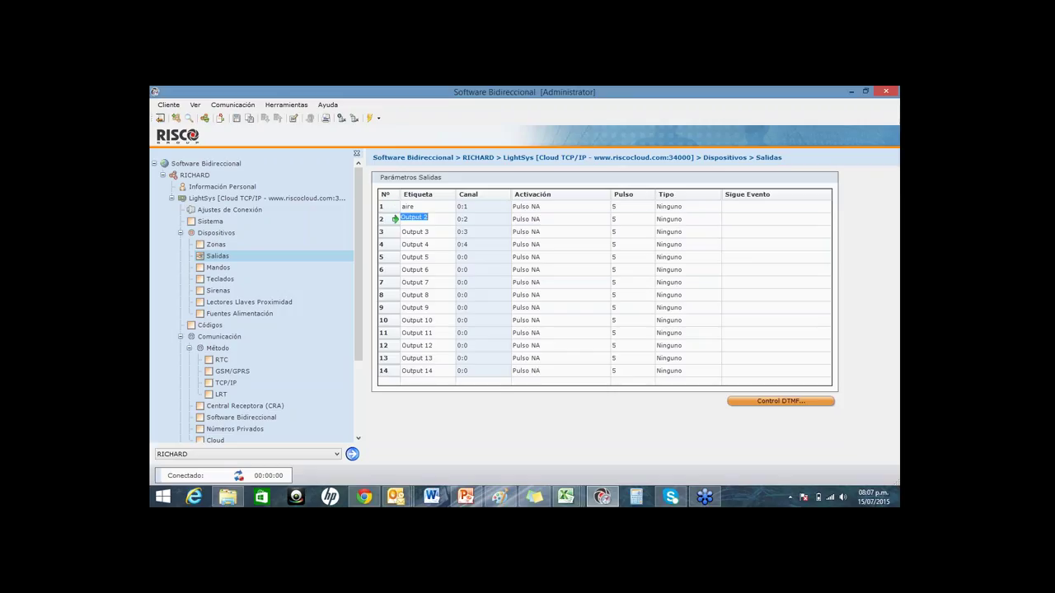
text(a)
text(u)
click(759, 207)
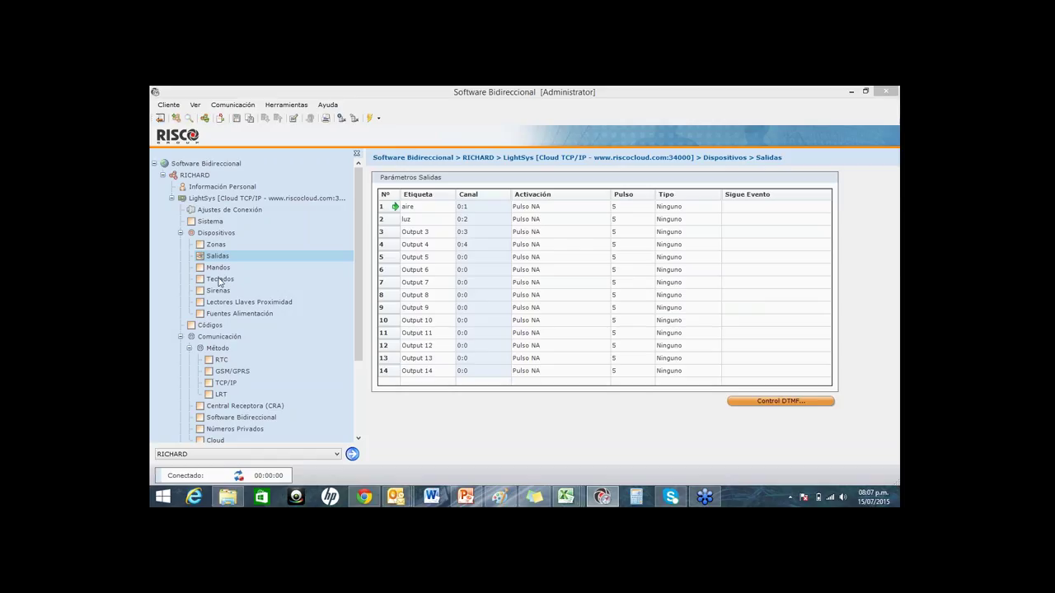
Step: Page through Mandos, Teclados, Sirenas, proximity readers and power supplies, then open GSM/GPRS settings
click(222, 267)
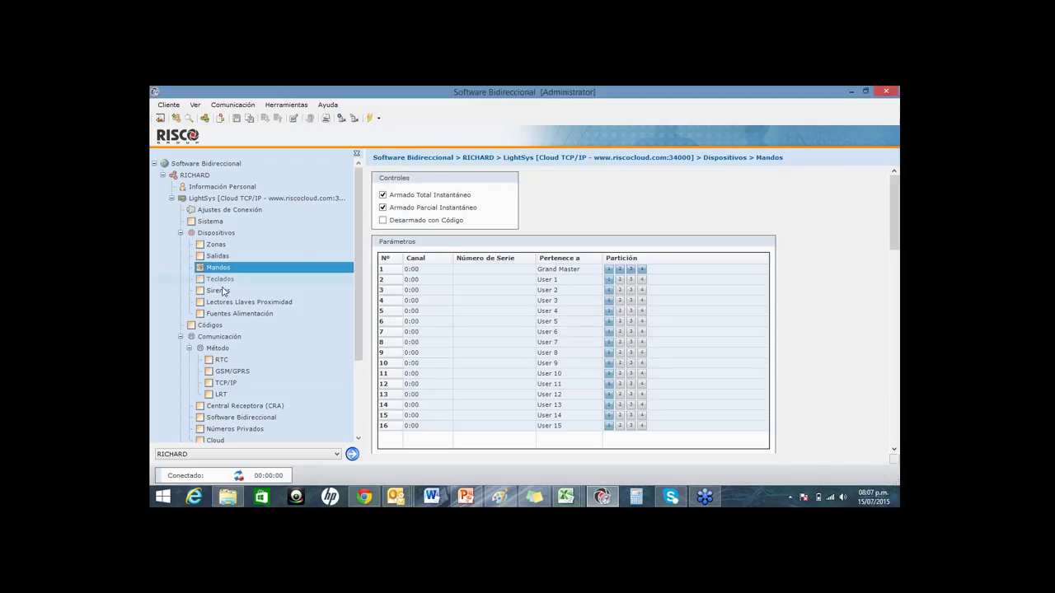
click(220, 279)
click(228, 292)
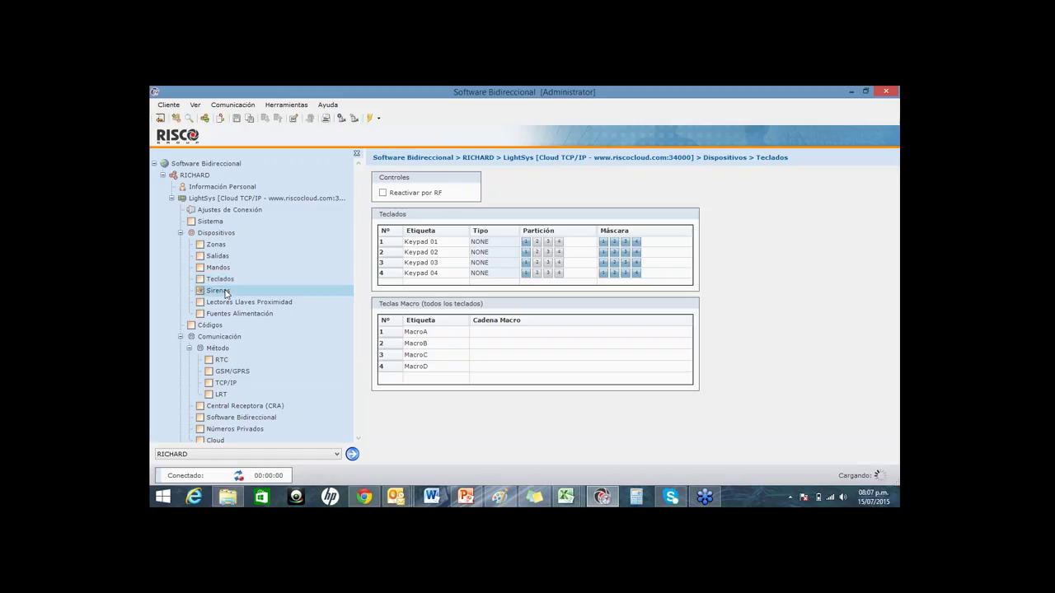
click(234, 302)
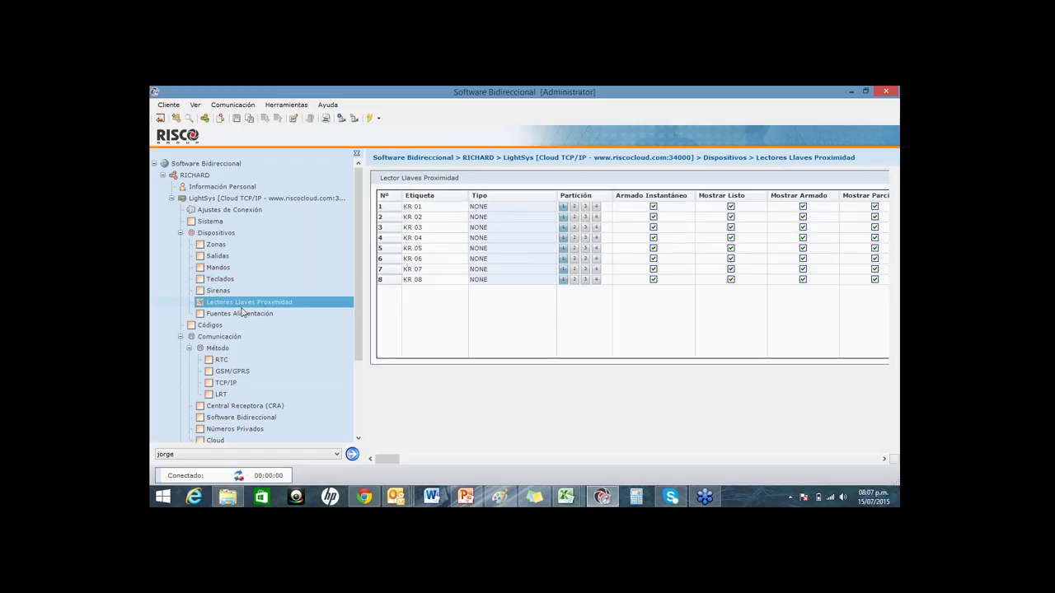
click(262, 314)
click(239, 372)
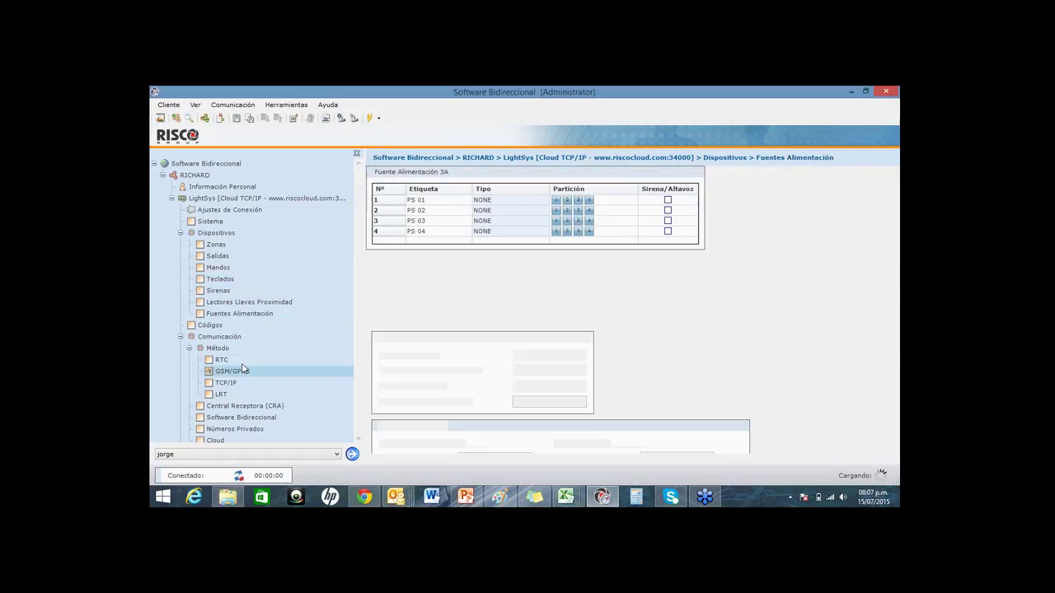
scroll(350, 336, down, 3)
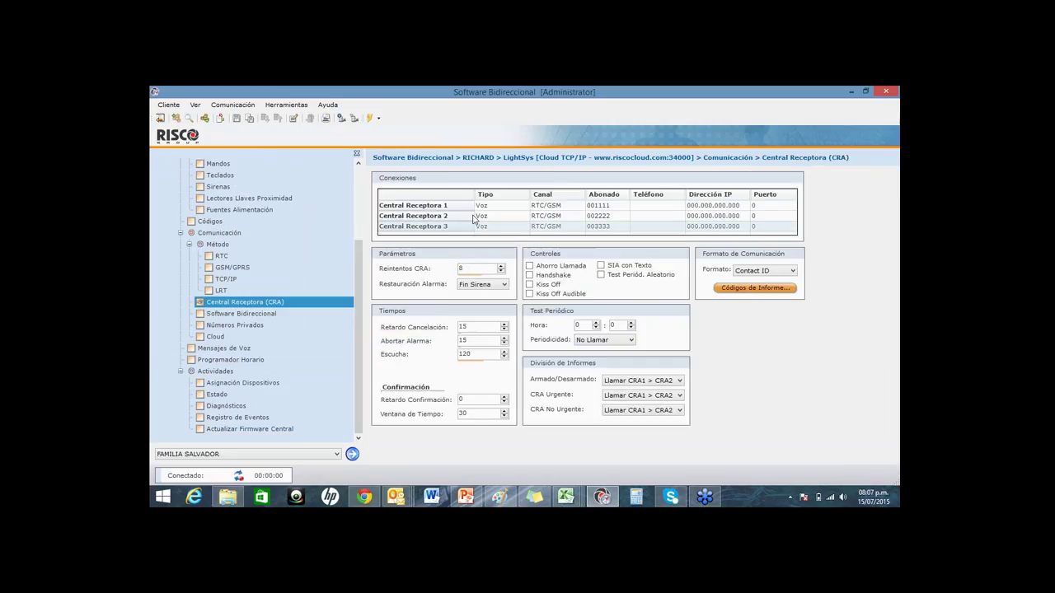
Step: Keep receiver 1's type as Voz and set its channel to Sólo RTC
click(492, 208)
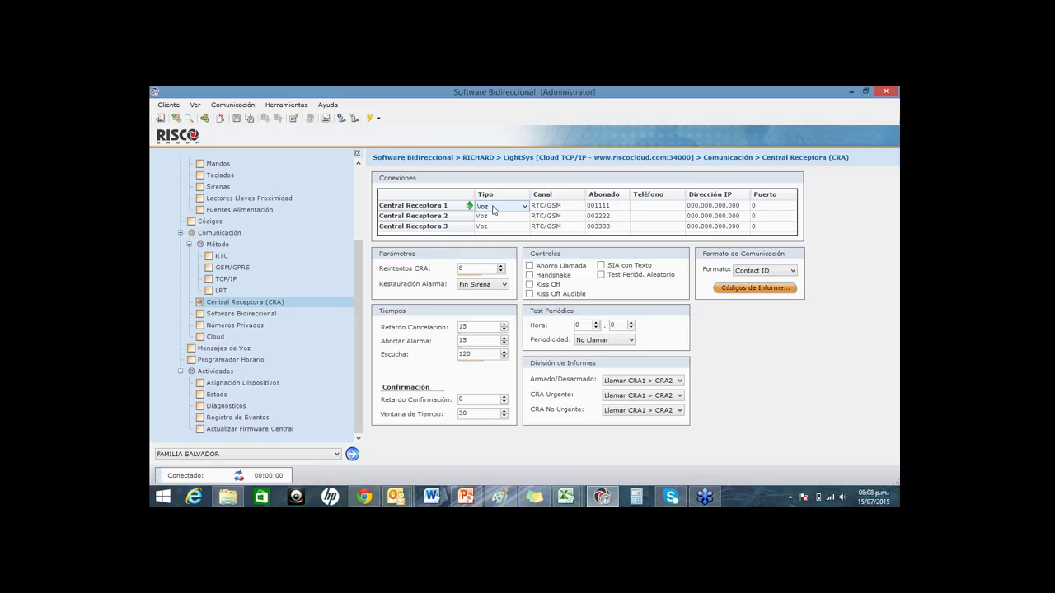
click(494, 207)
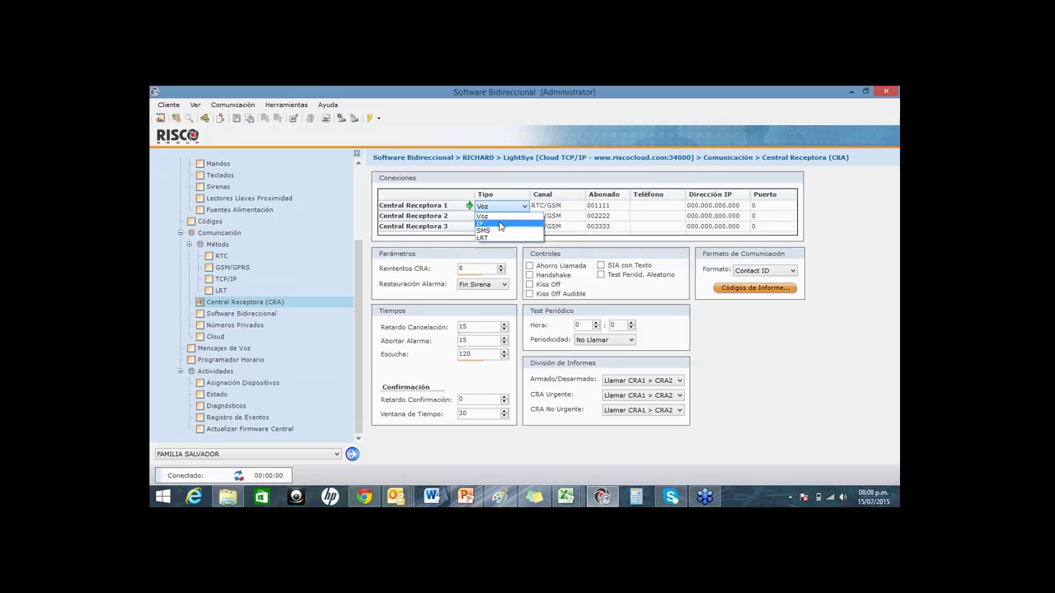
click(585, 268)
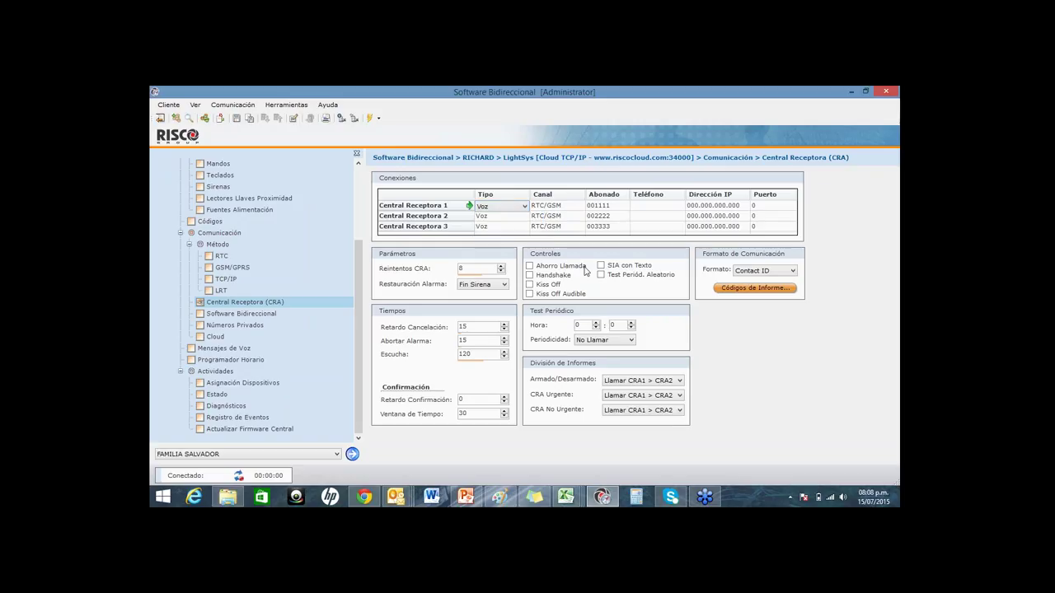
click(566, 208)
click(566, 208)
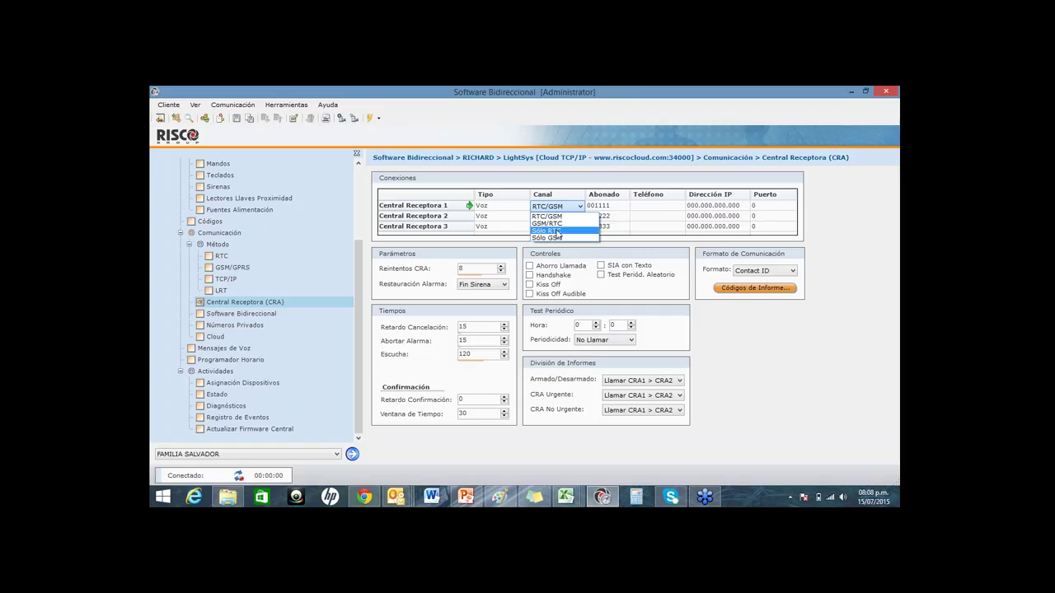
click(557, 231)
Step: Enter a new subscriber account number and phone number for receiver 1
click(610, 205)
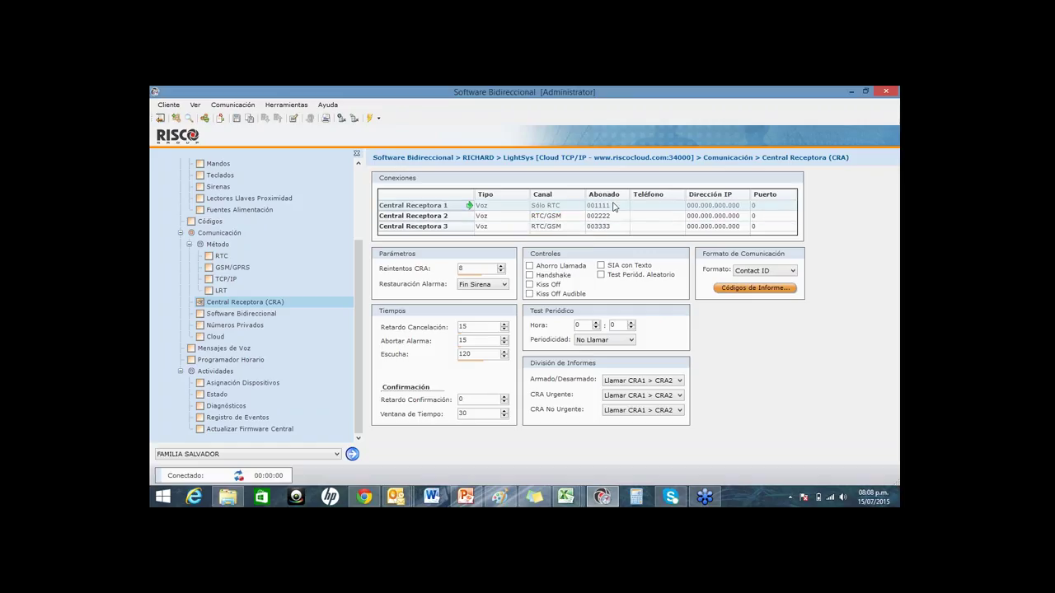
click(617, 205)
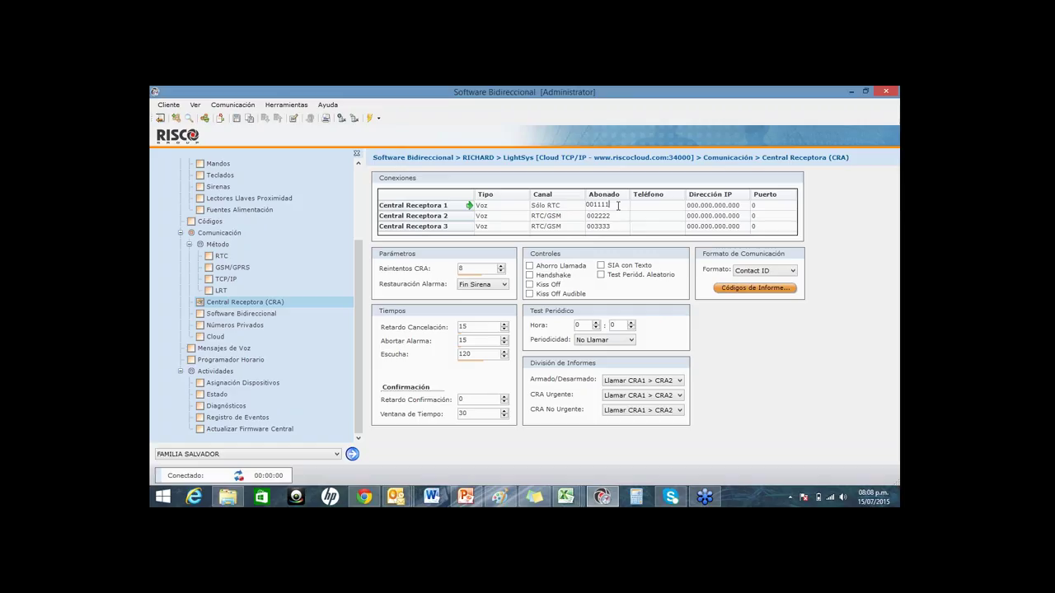
key(BackSpace)
key(BackSpace)
key(BackSpace)
key(BackSpace)
text(0001)
click(631, 206)
text(2502015)
click(659, 216)
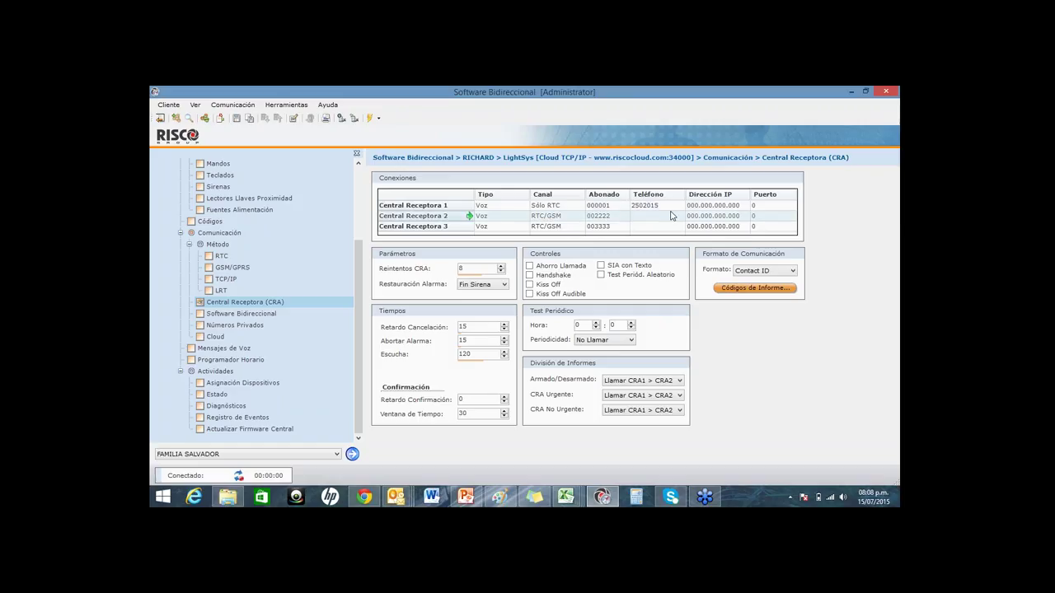
key(Up)
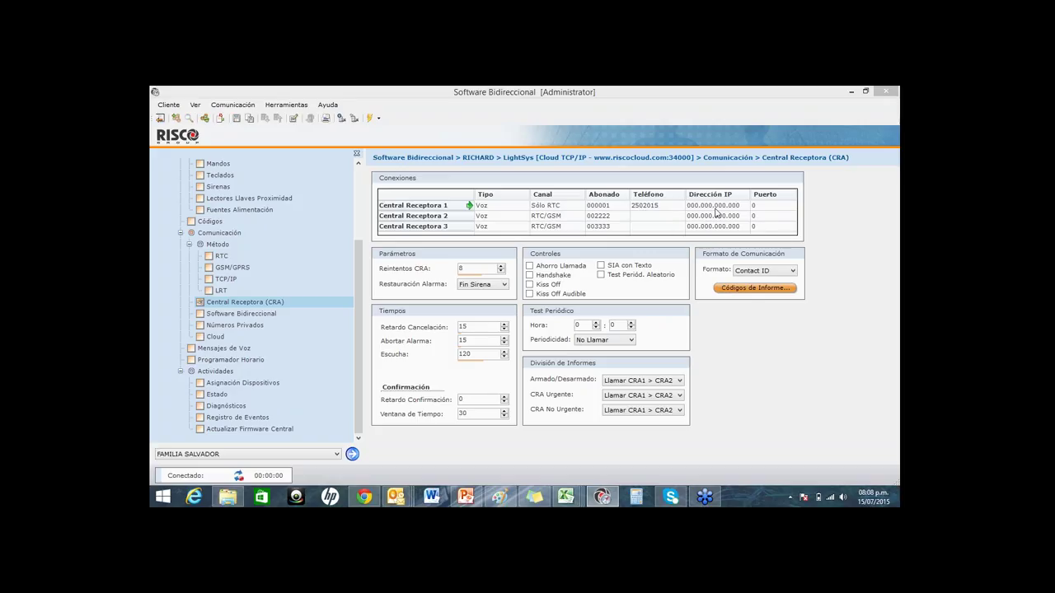
click(260, 326)
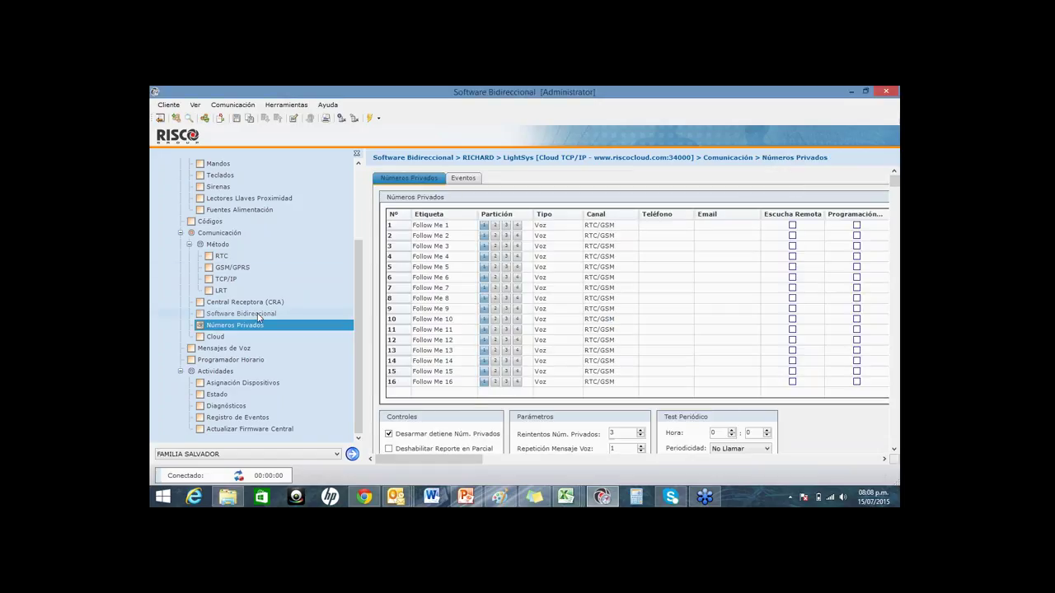
Step: Navigate back to the Zonas table listing sala, cocina and dormitorio
click(258, 315)
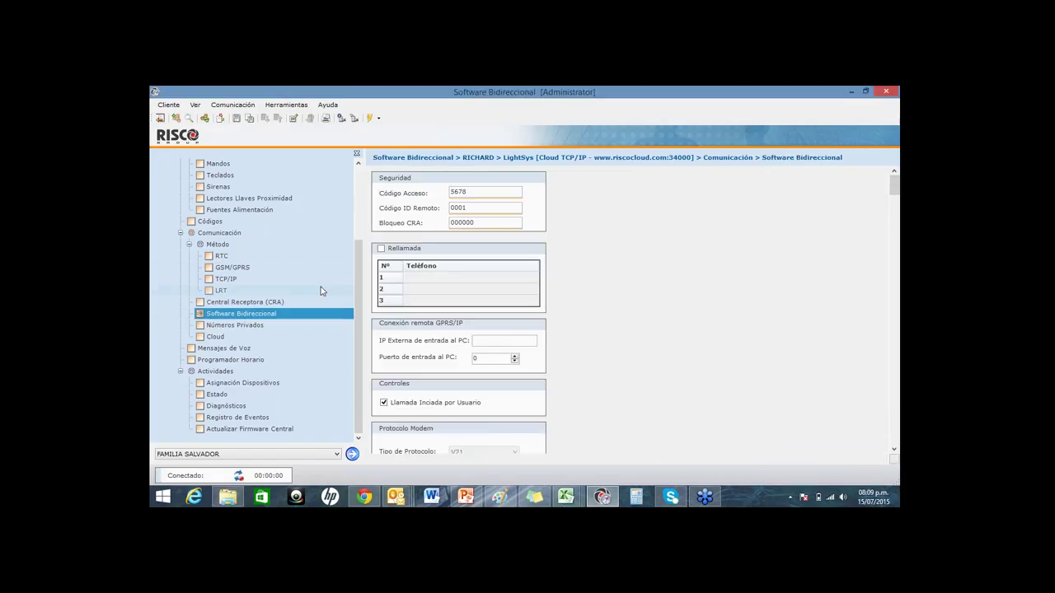
scroll(353, 312, up, 3)
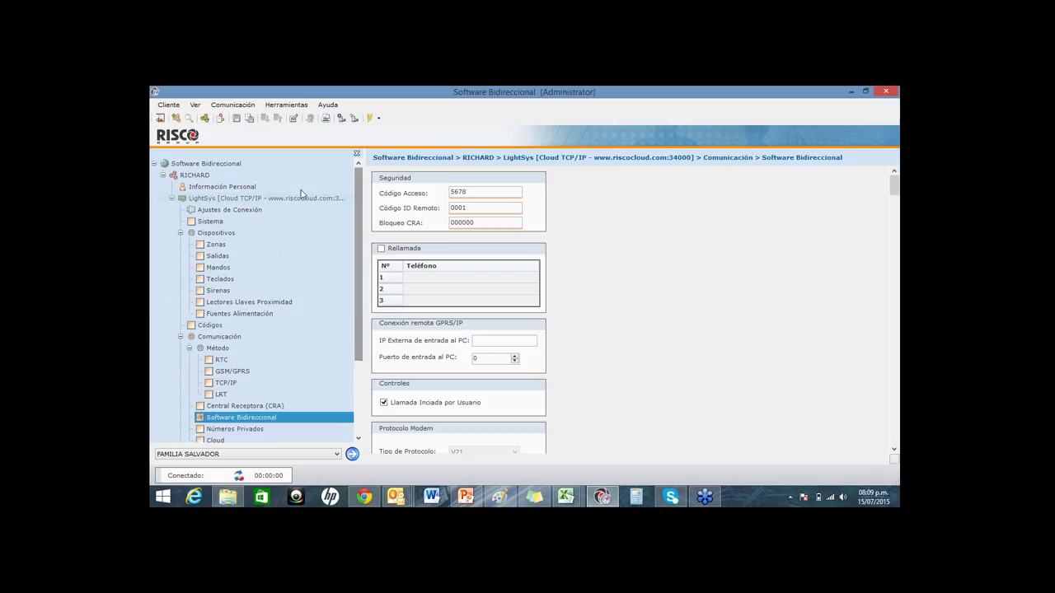
click(215, 244)
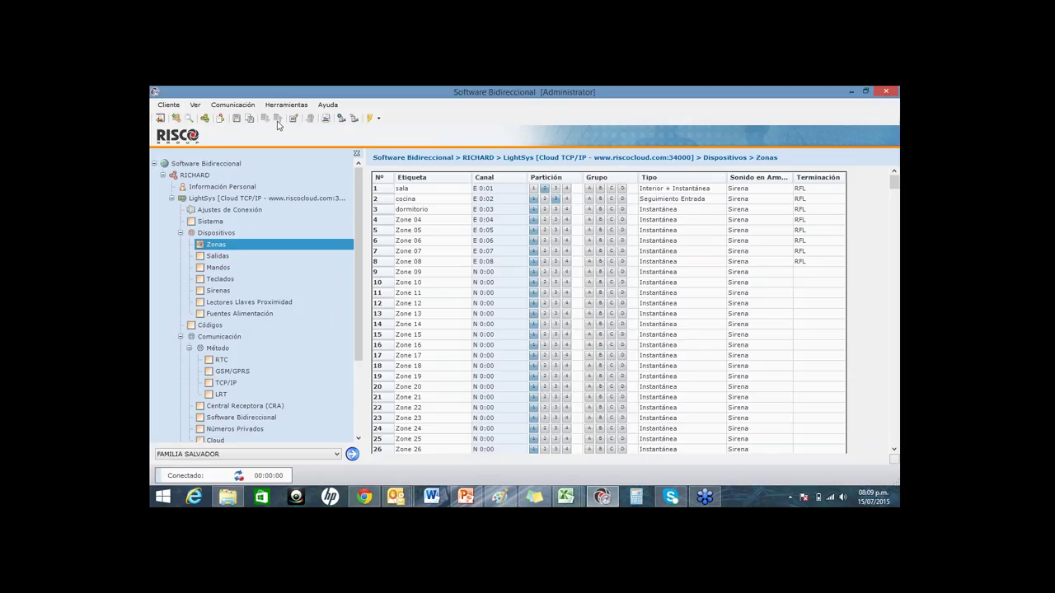
click(377, 118)
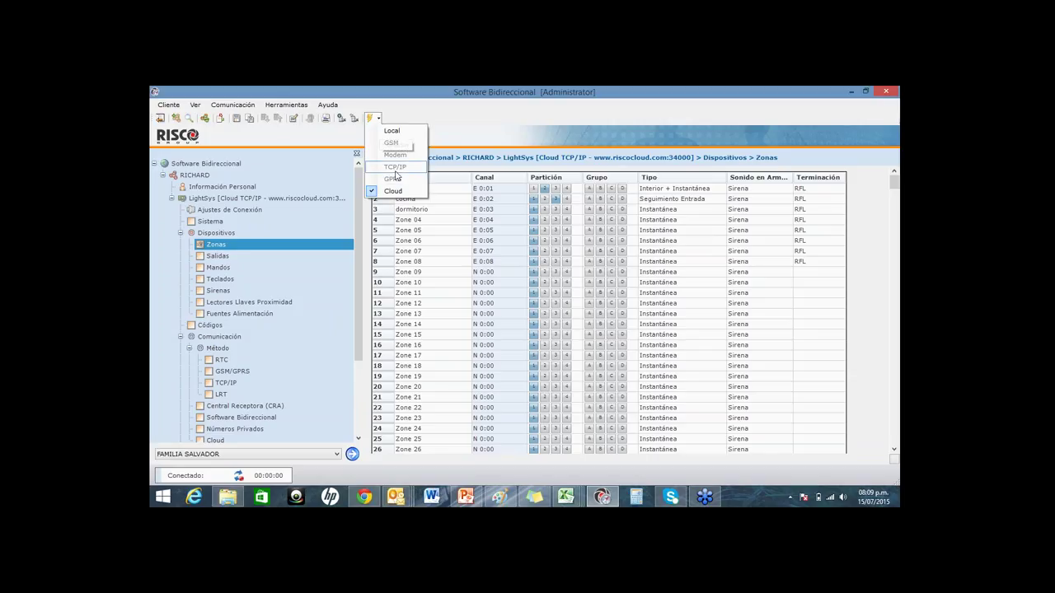
click(392, 191)
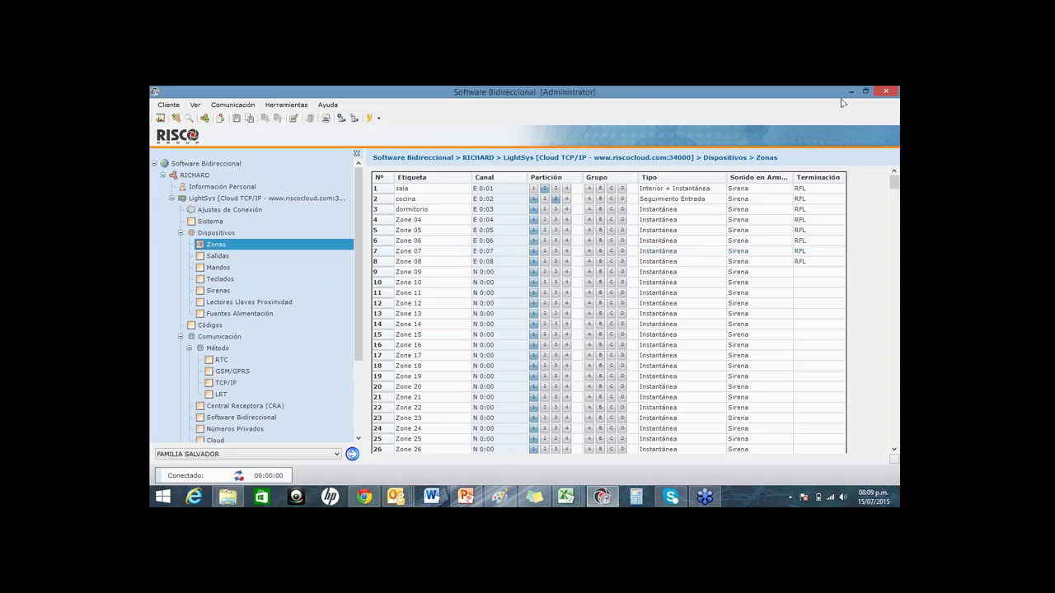
click(168, 105)
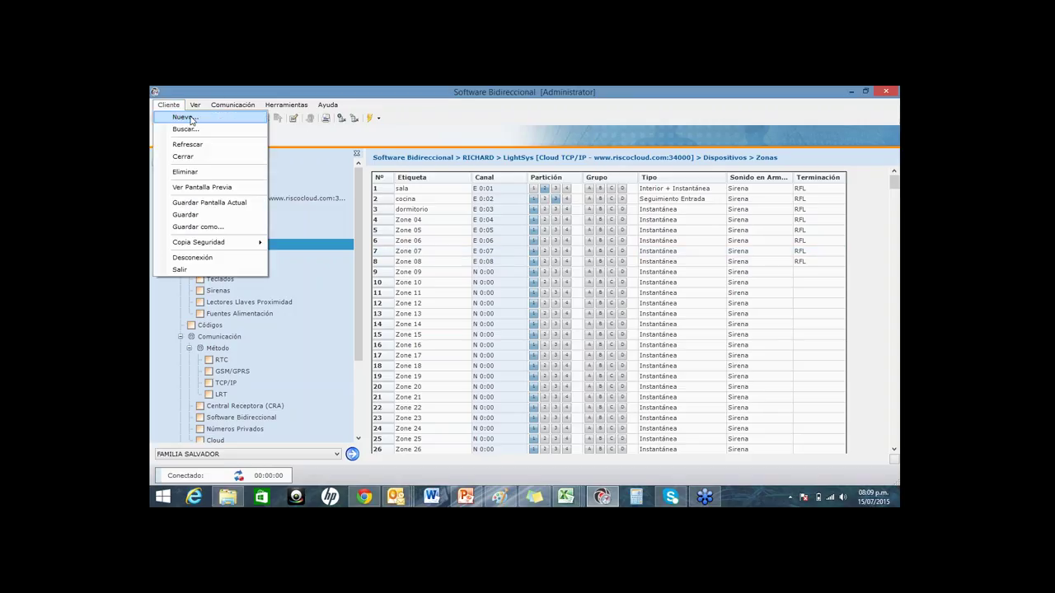
click(193, 120)
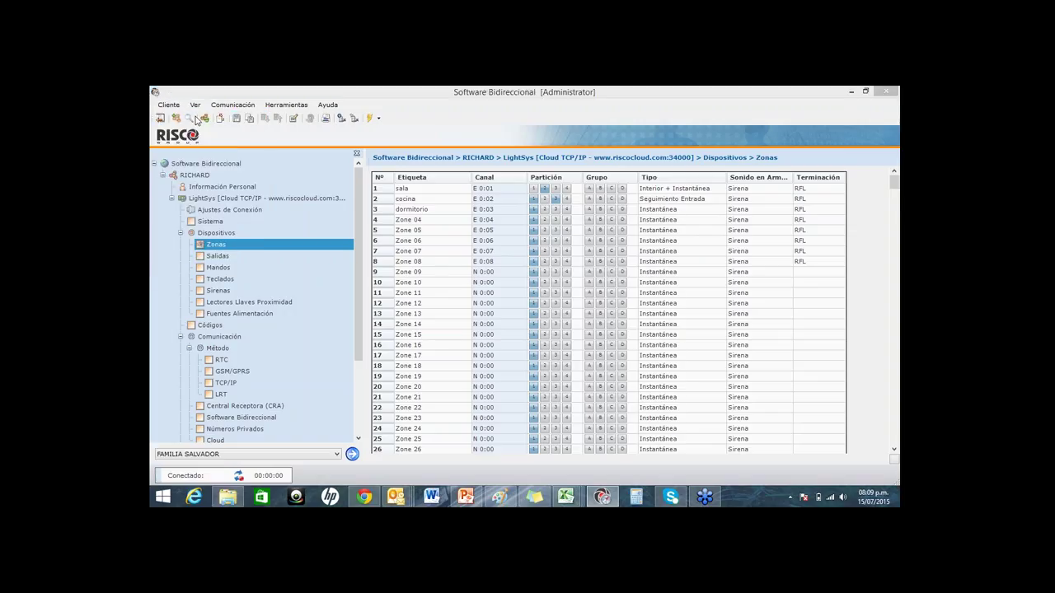
click(673, 133)
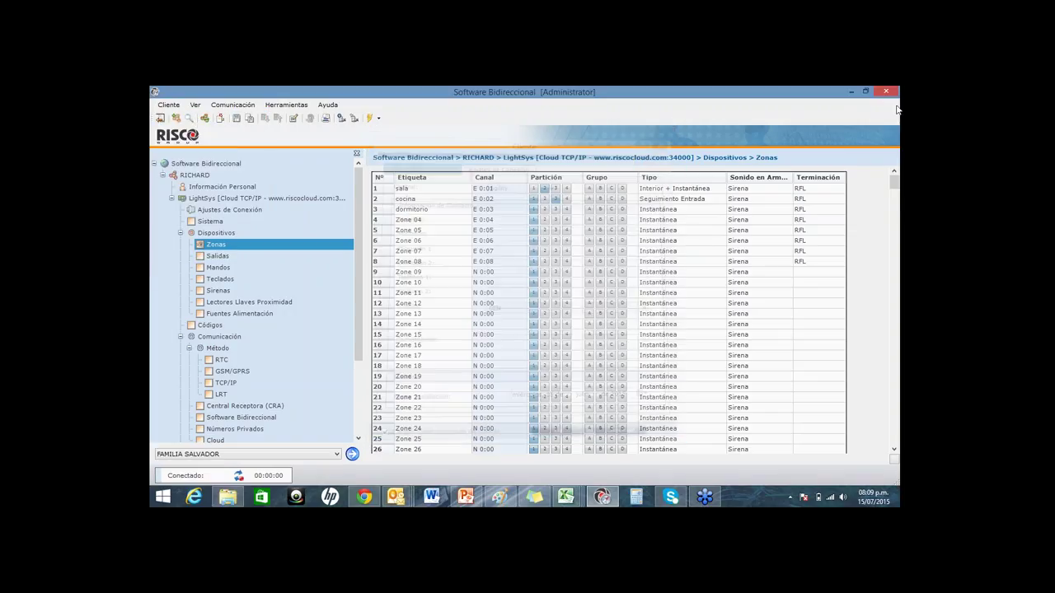
Step: Close the program, saving changes and dismissing the Validación Pantallas summary
click(885, 91)
click(568, 338)
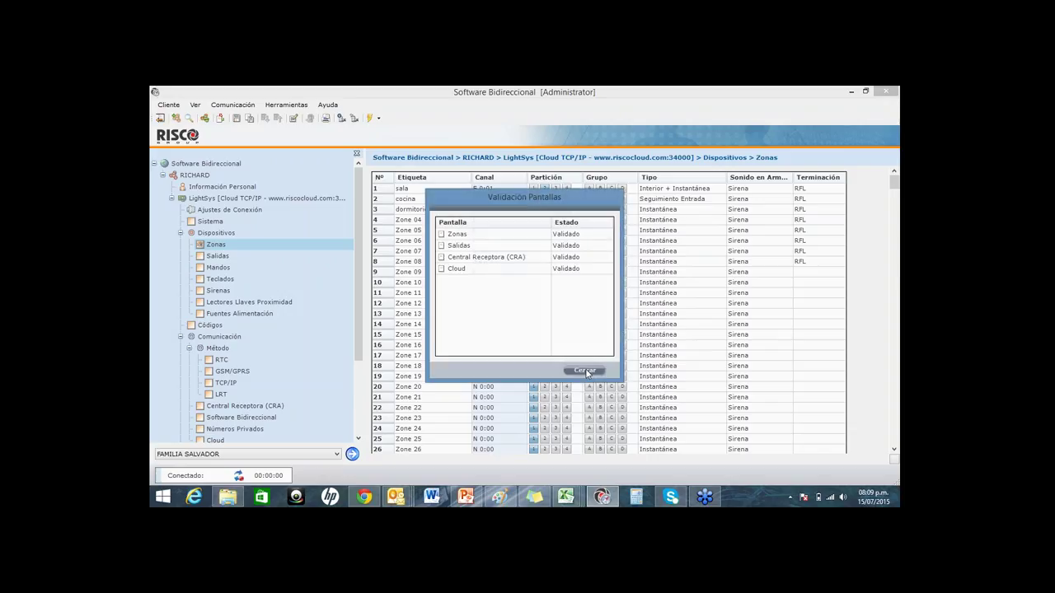
click(585, 371)
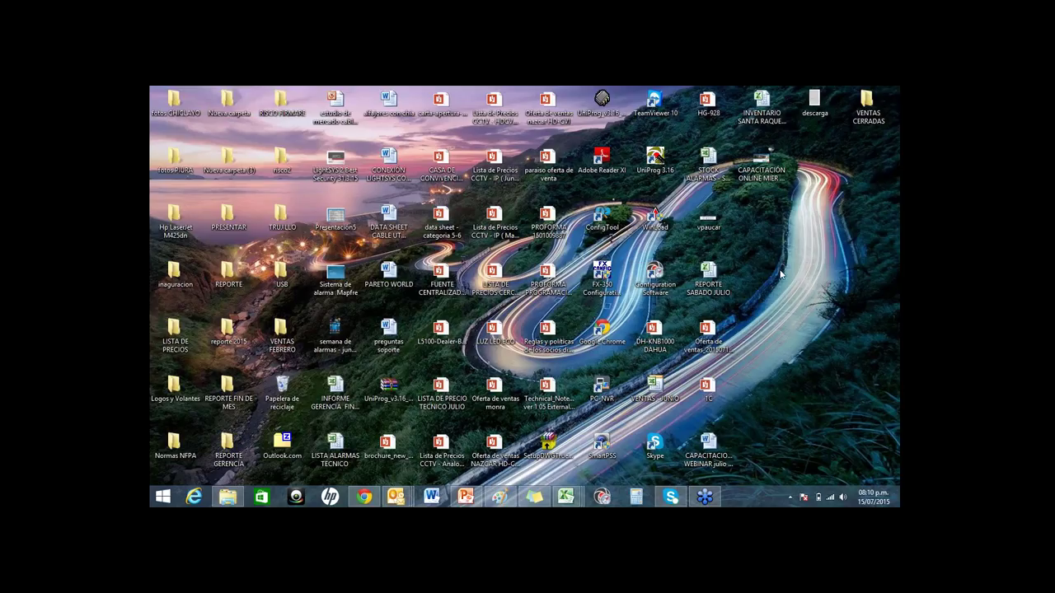
Step: Launch Configuration Software from the desktop and enter the login password
click(656, 285)
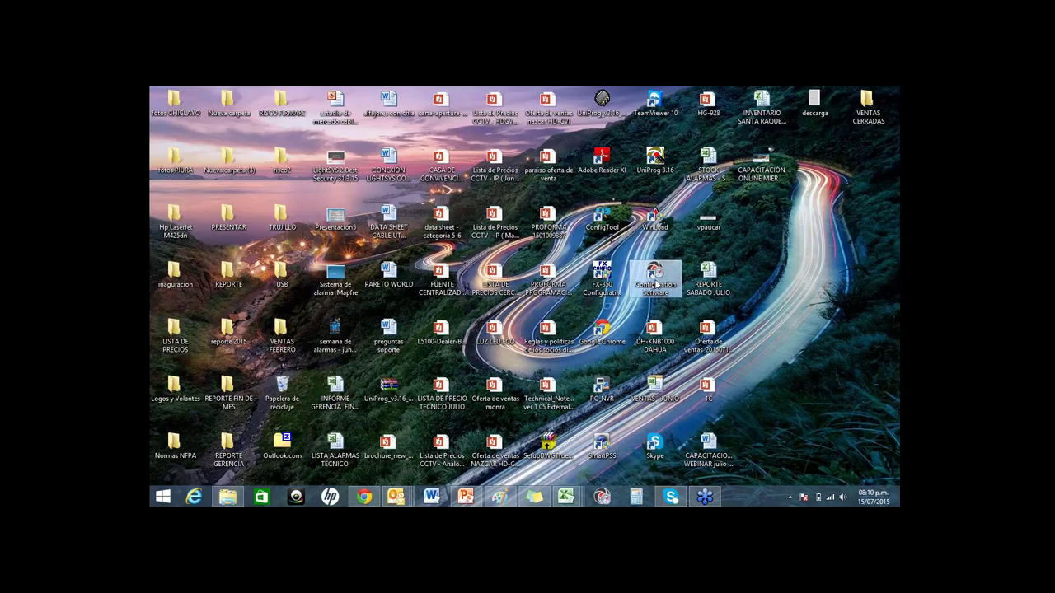
double_click(656, 285)
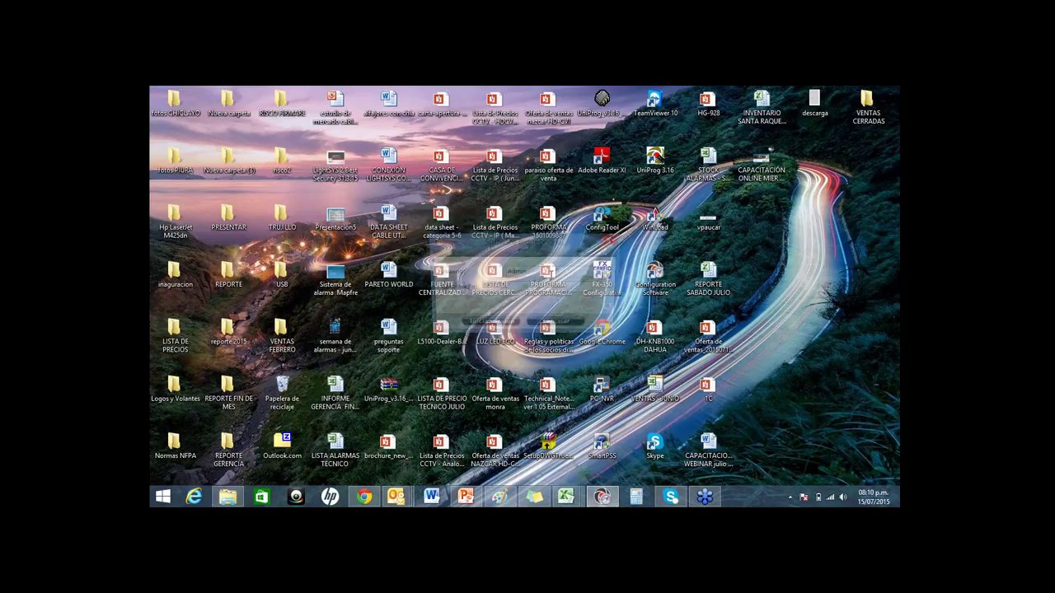
text(123)
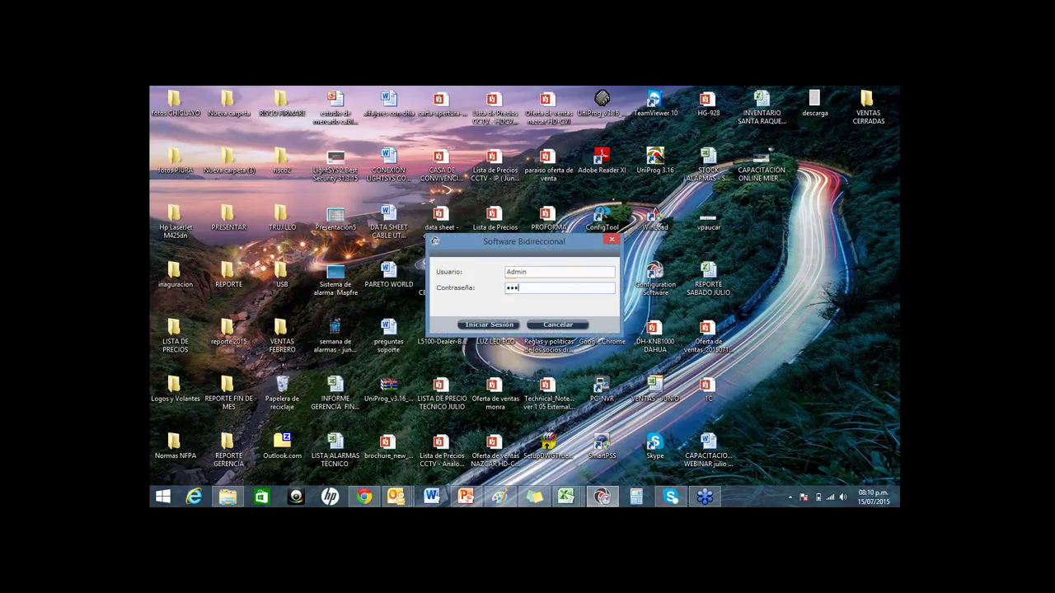
Step: Log in to the program, look through the WiComm and Agility clients in Buscar Cliente, then cancel
click(490, 325)
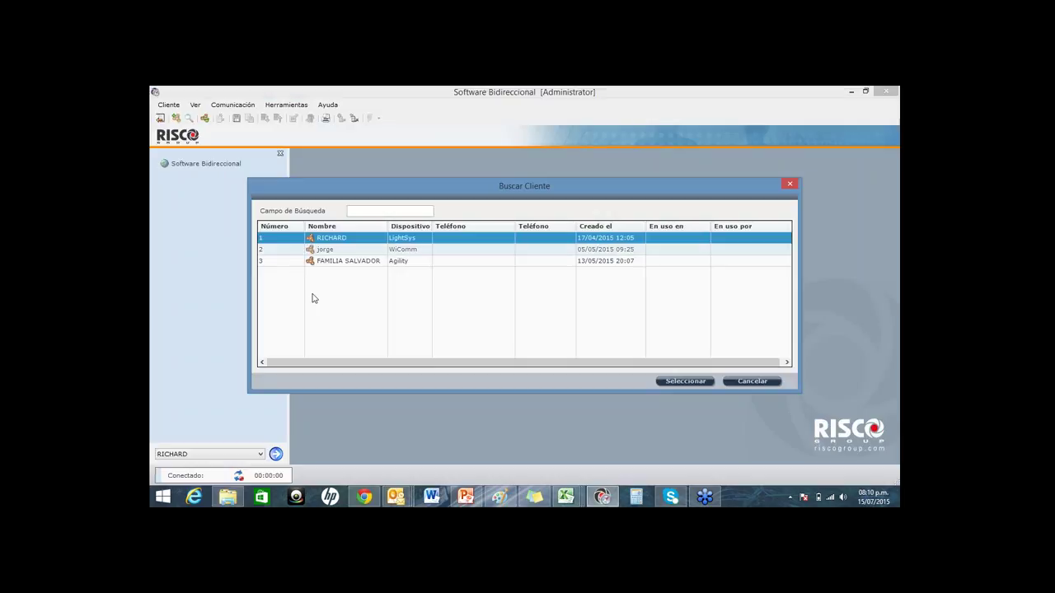
click(330, 250)
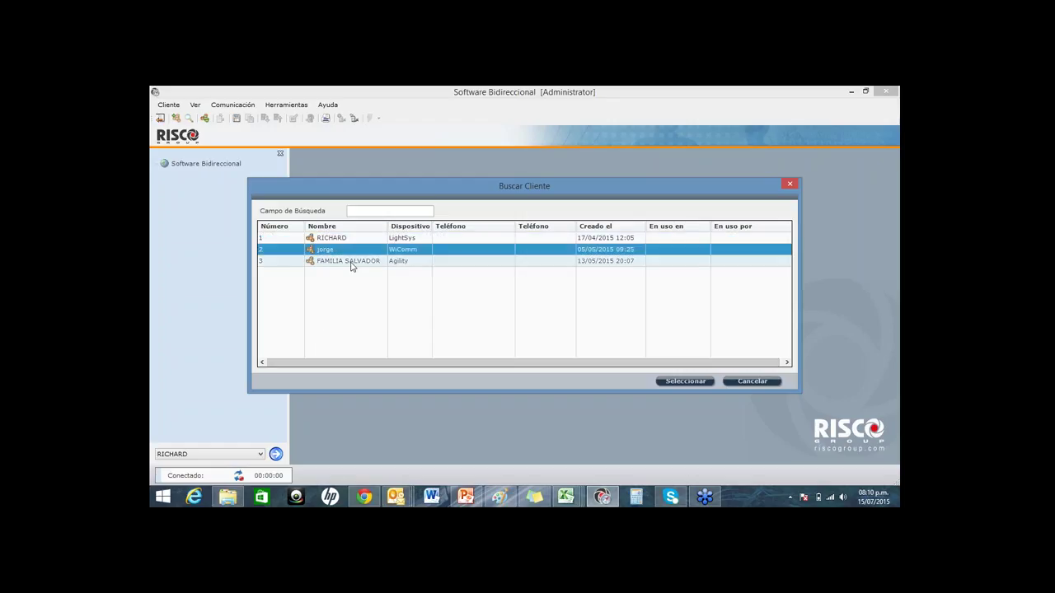
click(354, 261)
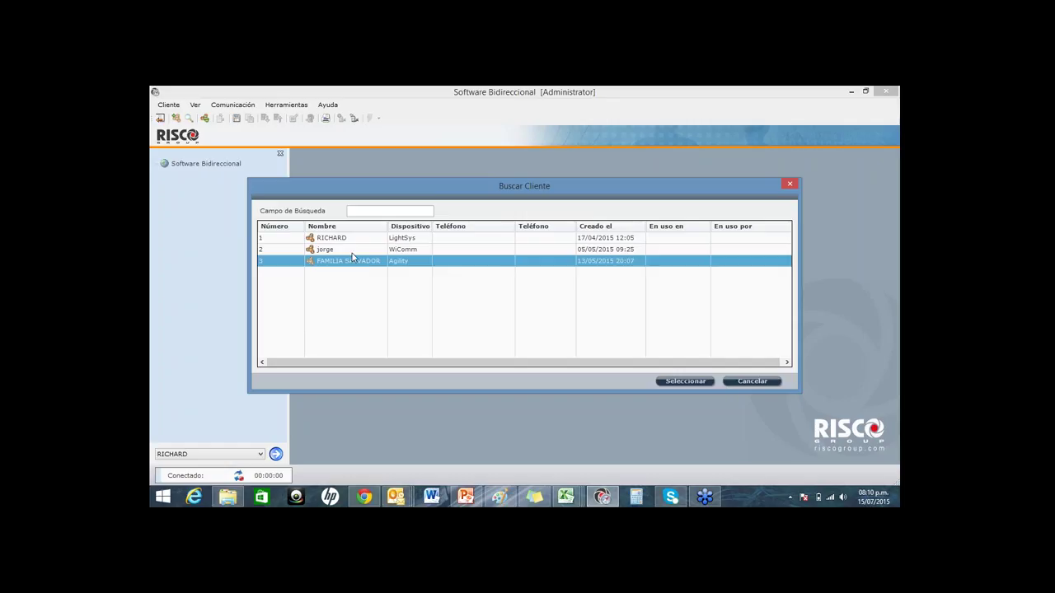
click(750, 382)
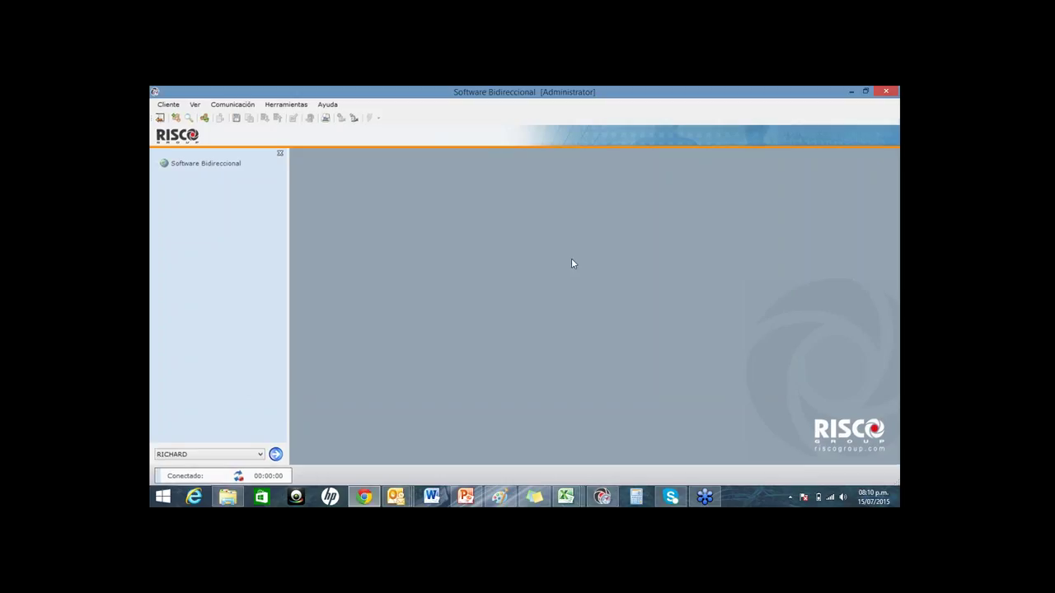
Step: Set the program aside and show the LightSYS 2 presentation at slide 30, then slide 20
key(super+d)
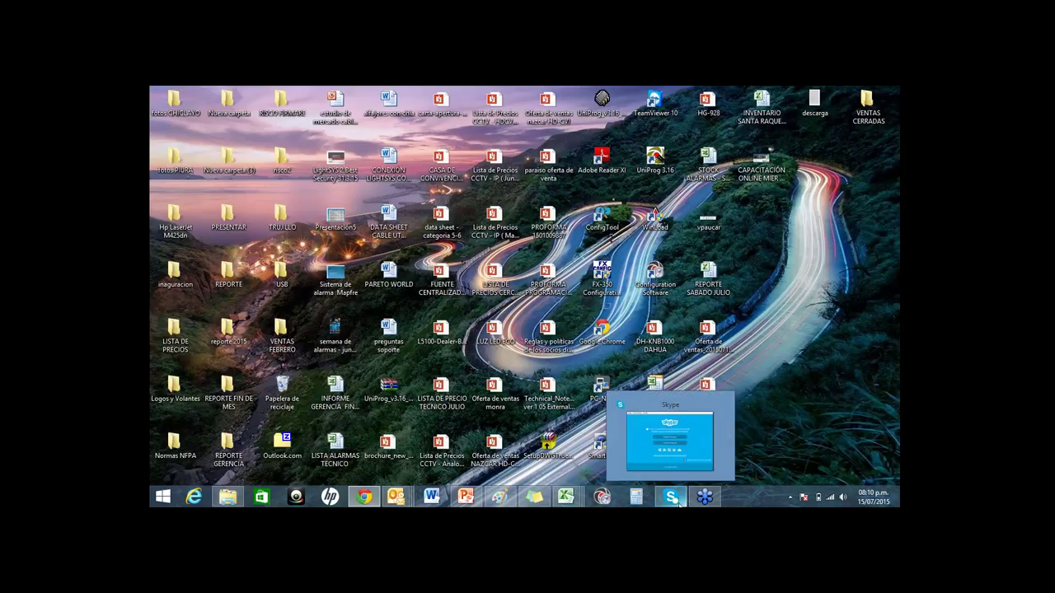
mouse_move(526, 500)
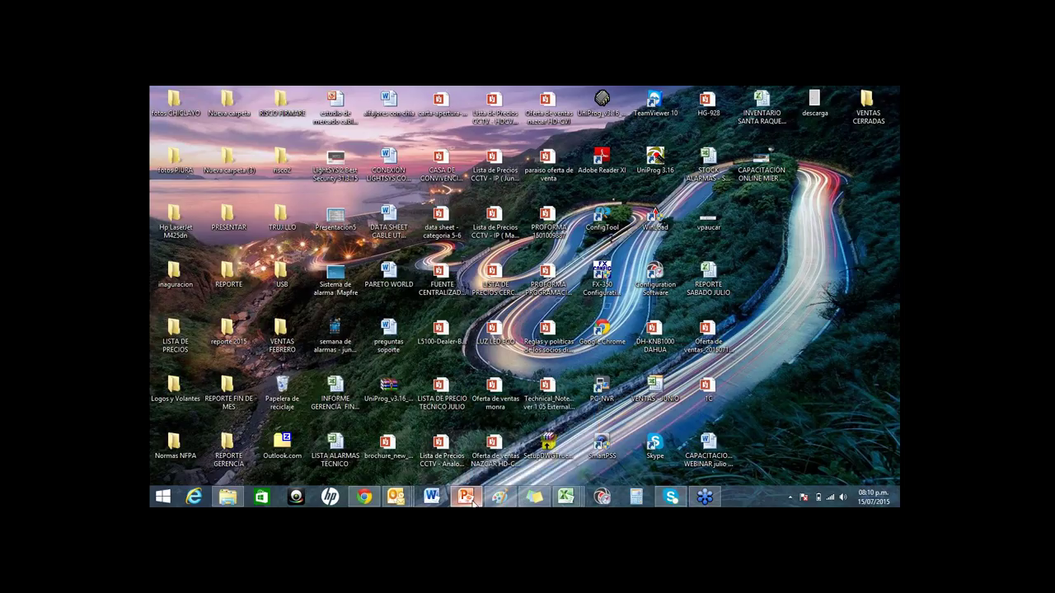
click(466, 497)
scroll(448, 287, down, 1)
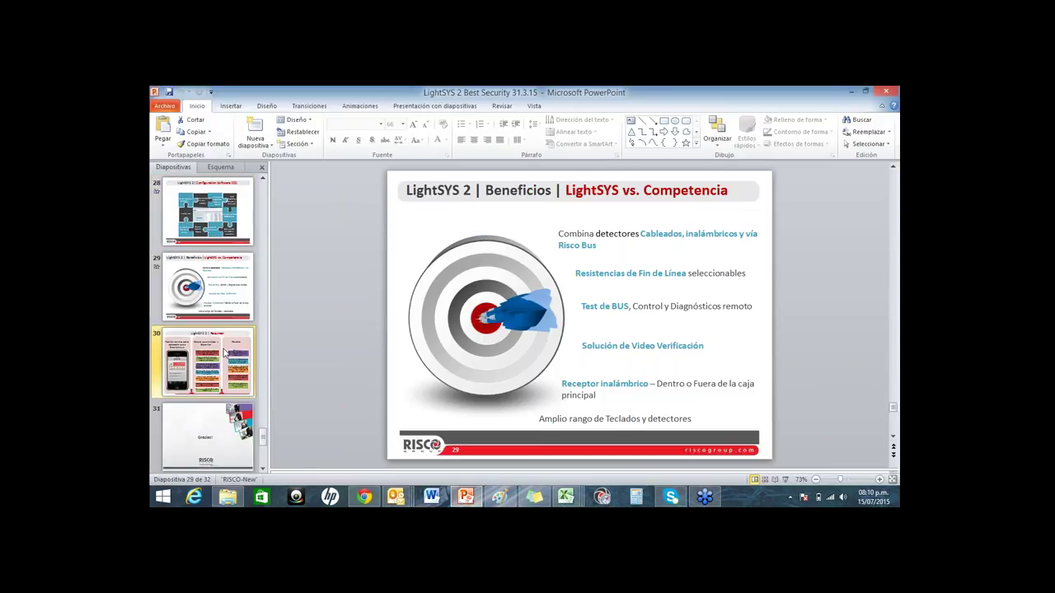
click(224, 352)
scroll(224, 353, up, 5)
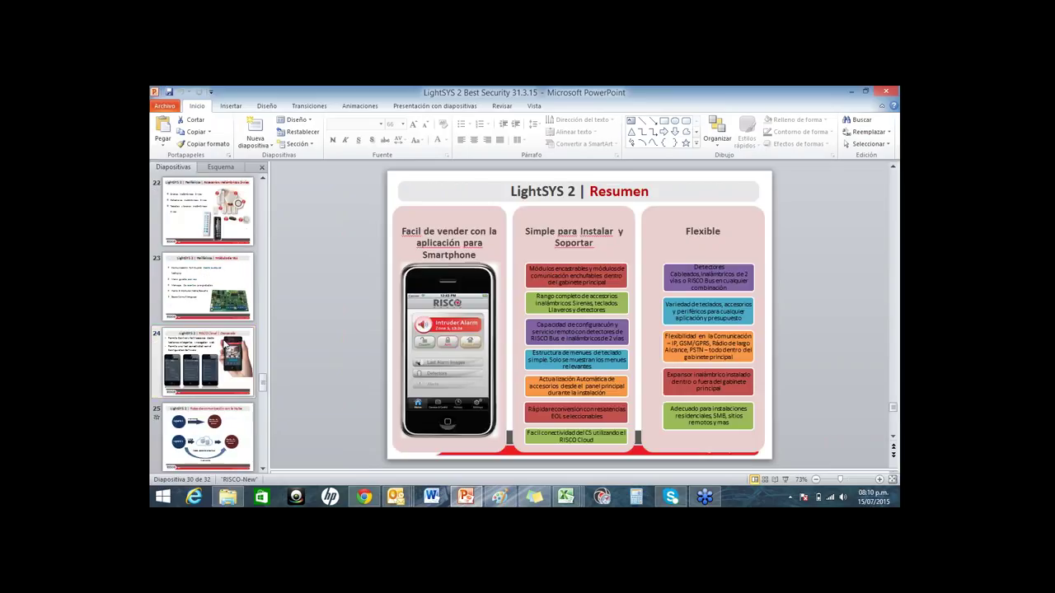
scroll(224, 321, up, 3)
click(224, 303)
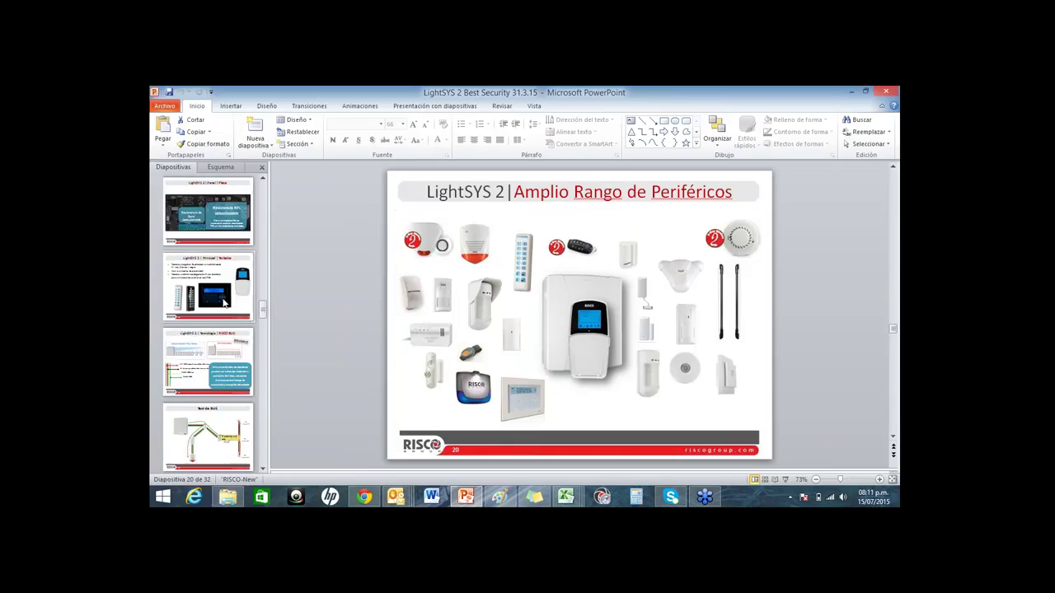
scroll(224, 303, up, 10)
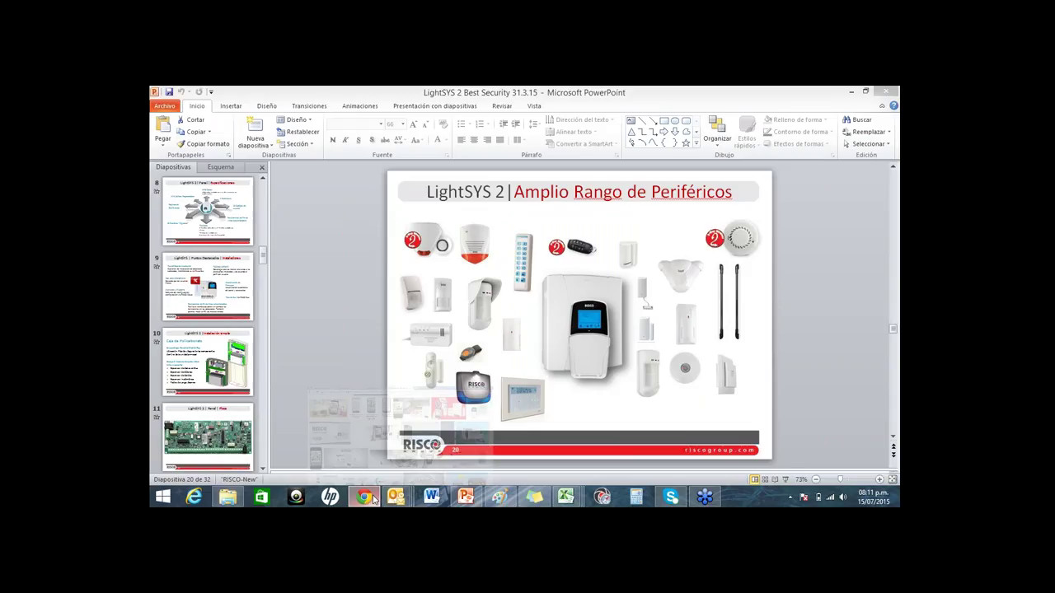
Step: In the browser, go to google.com and search for 'risco'
click(363, 496)
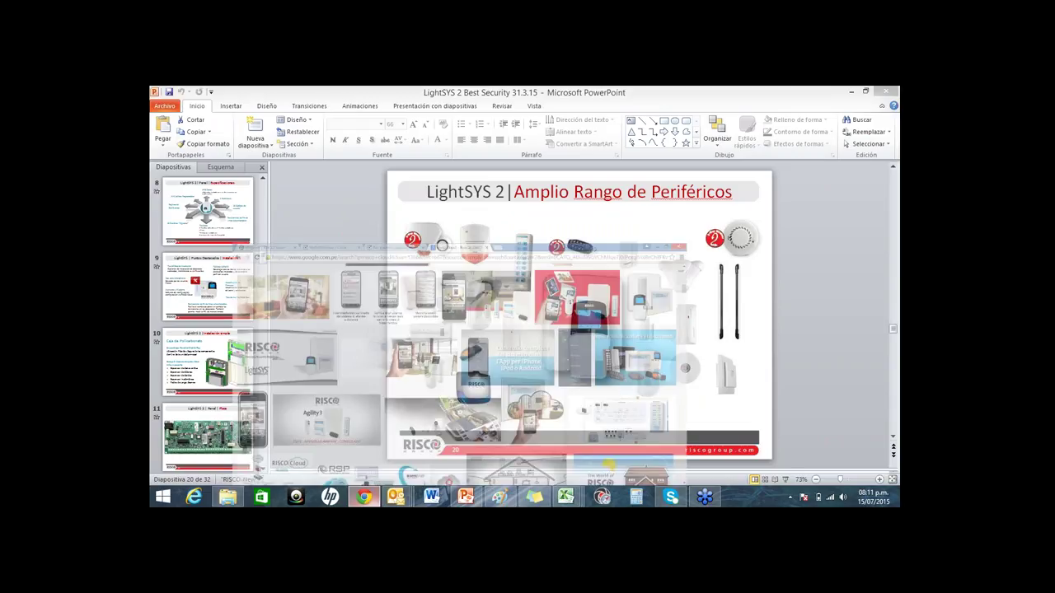
key(ctrl+l)
text(google.com)
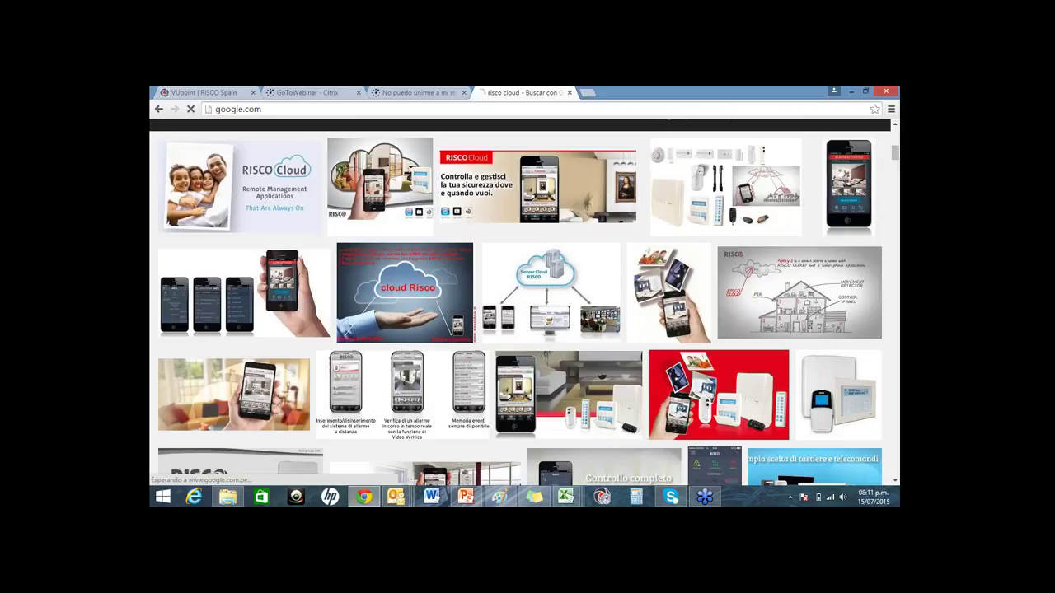
key(Return)
text(risco)
key(Return)
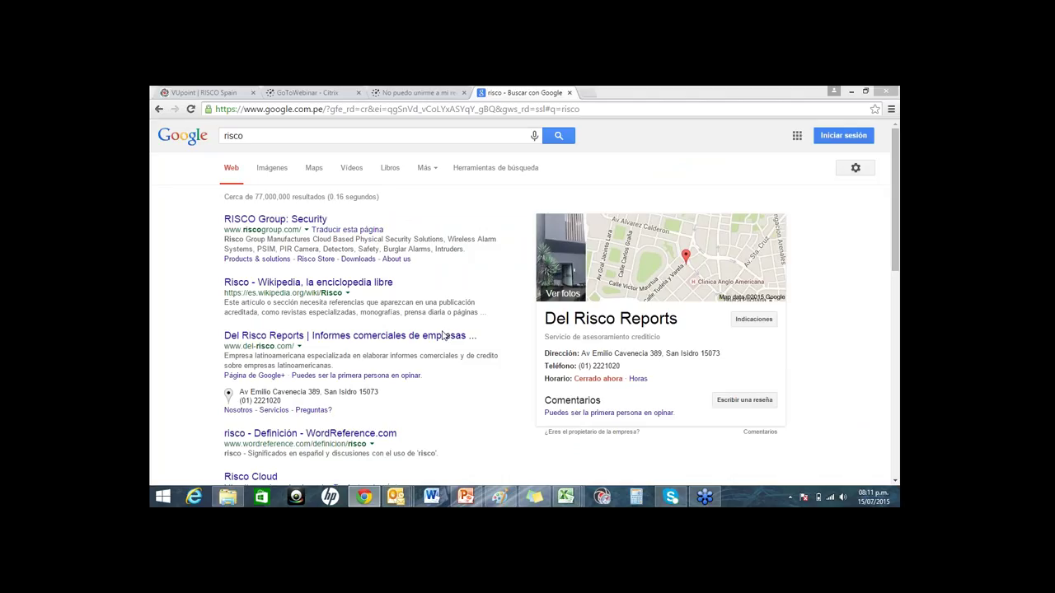
Step: Open the 'RISCO Group: Security' result to reach riscogroup.com
click(183, 301)
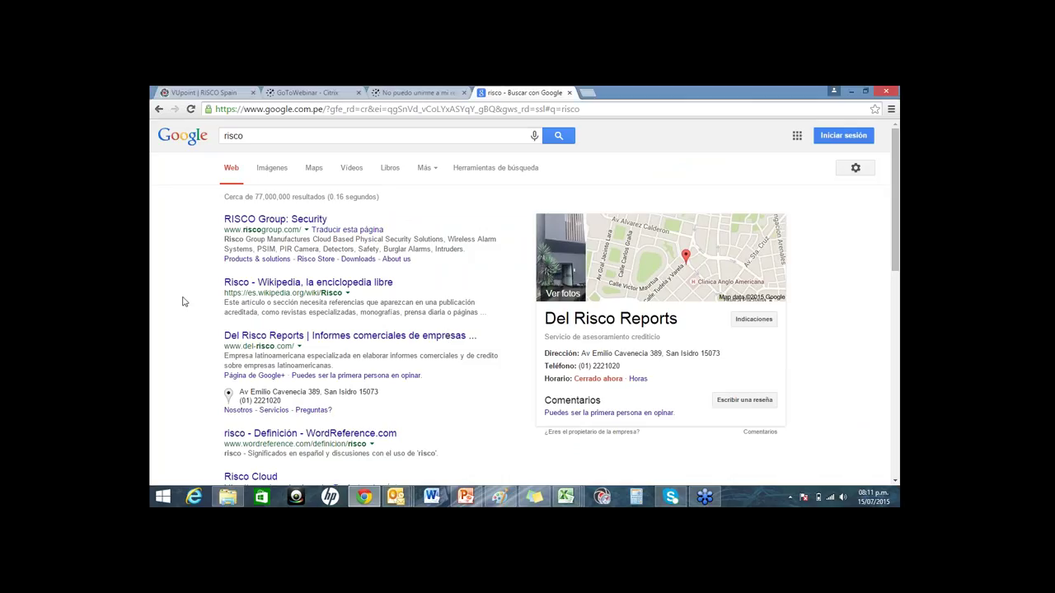
click(257, 136)
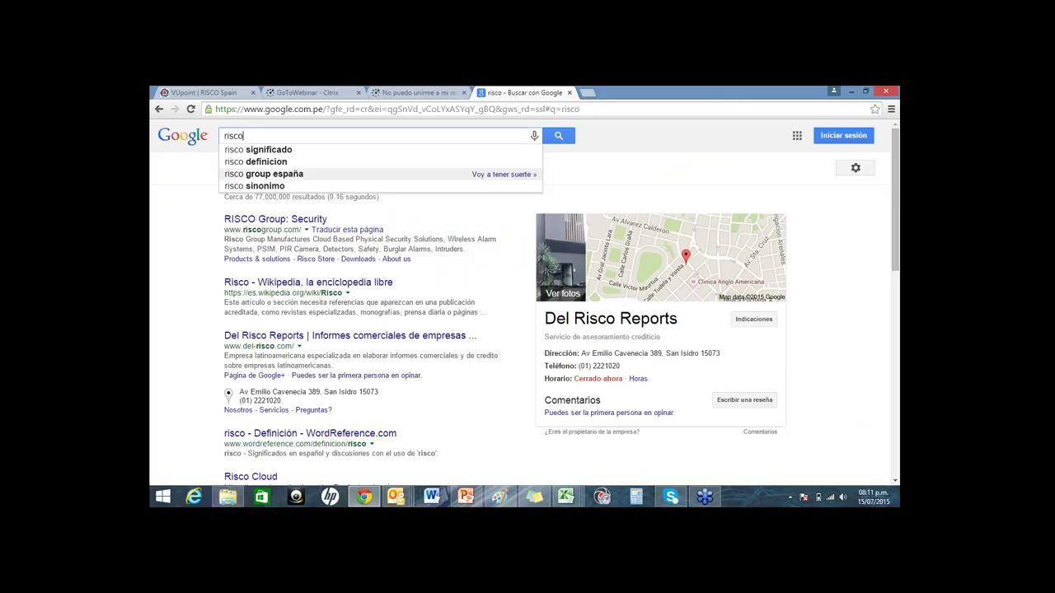
click(317, 220)
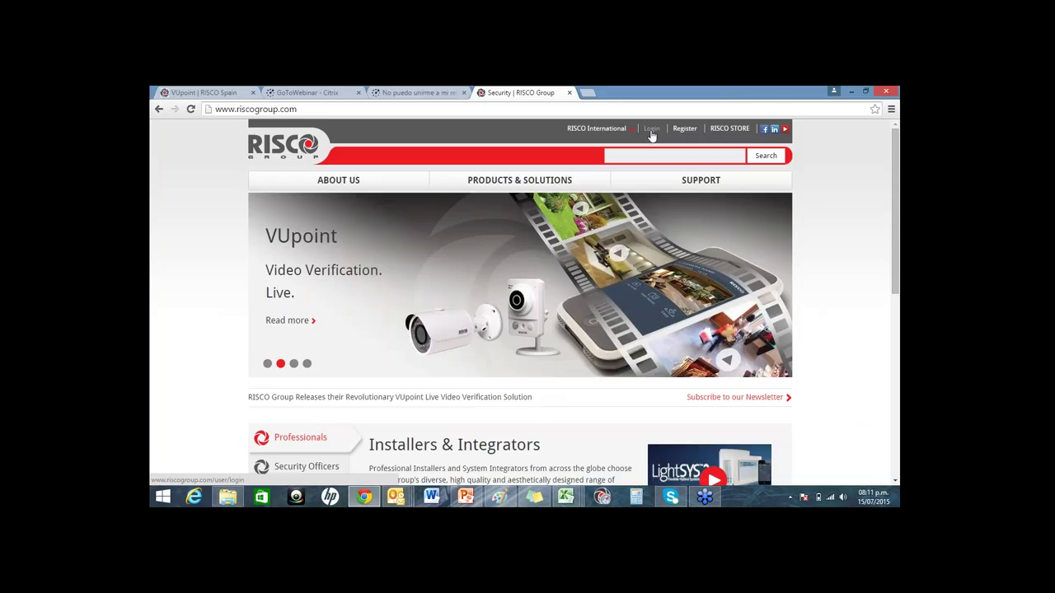
Step: Try logging in on riscogroup.com with the account e-mail and password, which gets rejected
click(651, 130)
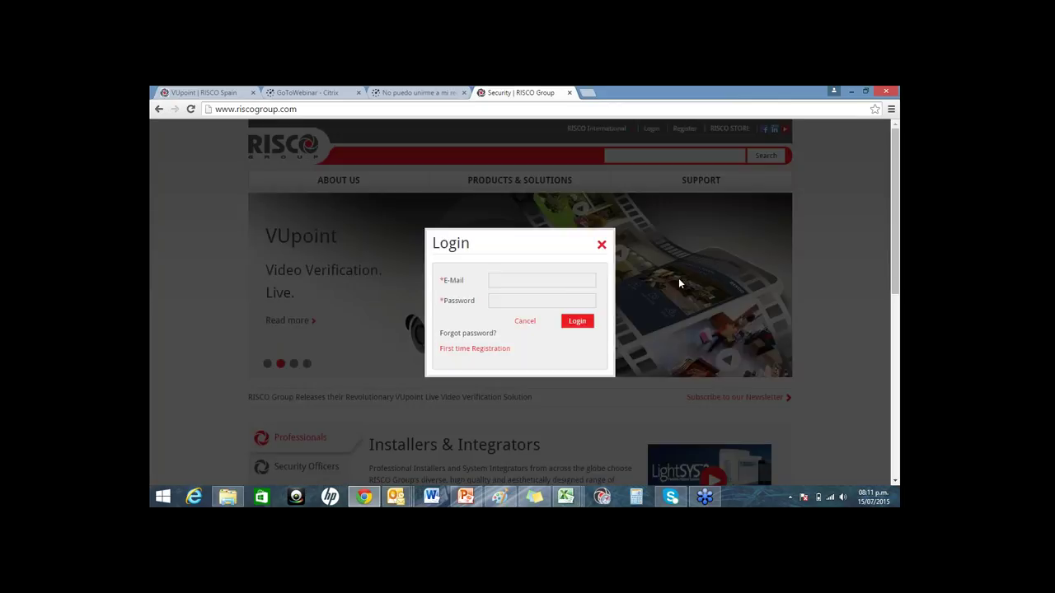
click(569, 284)
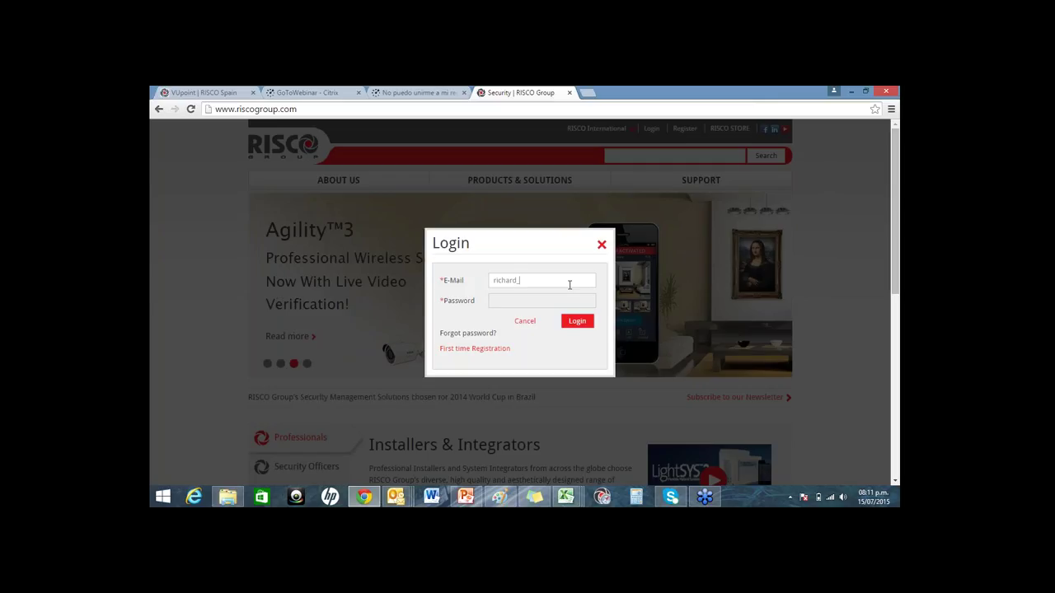
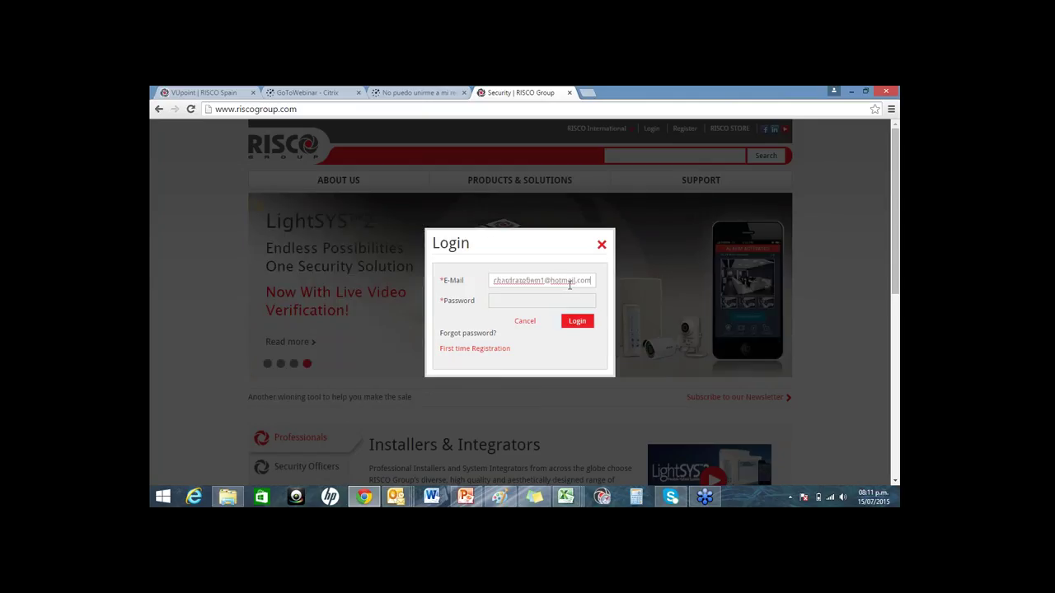
key(Tab)
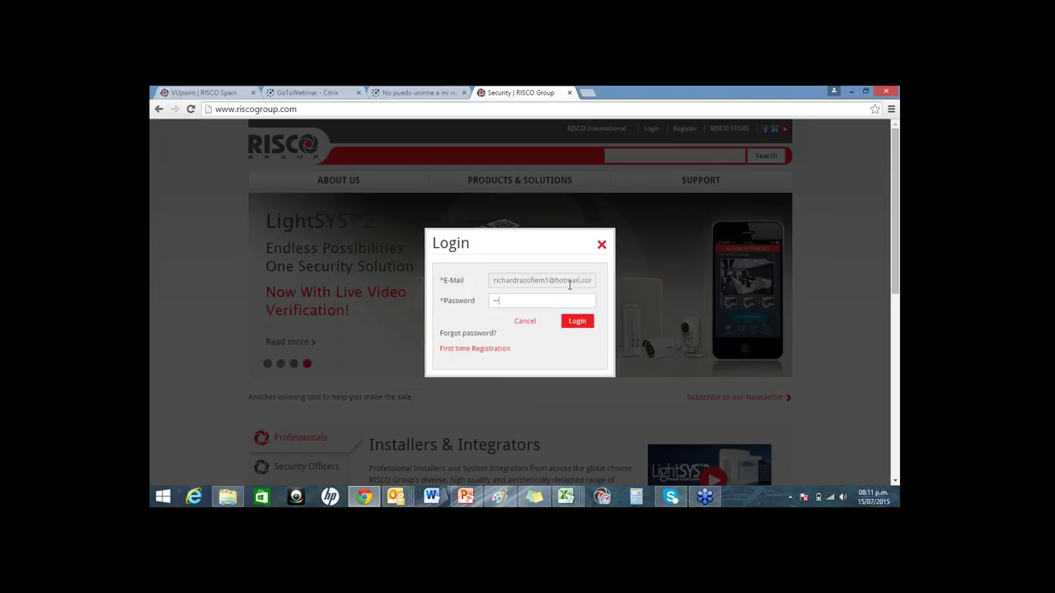
text(••••••)
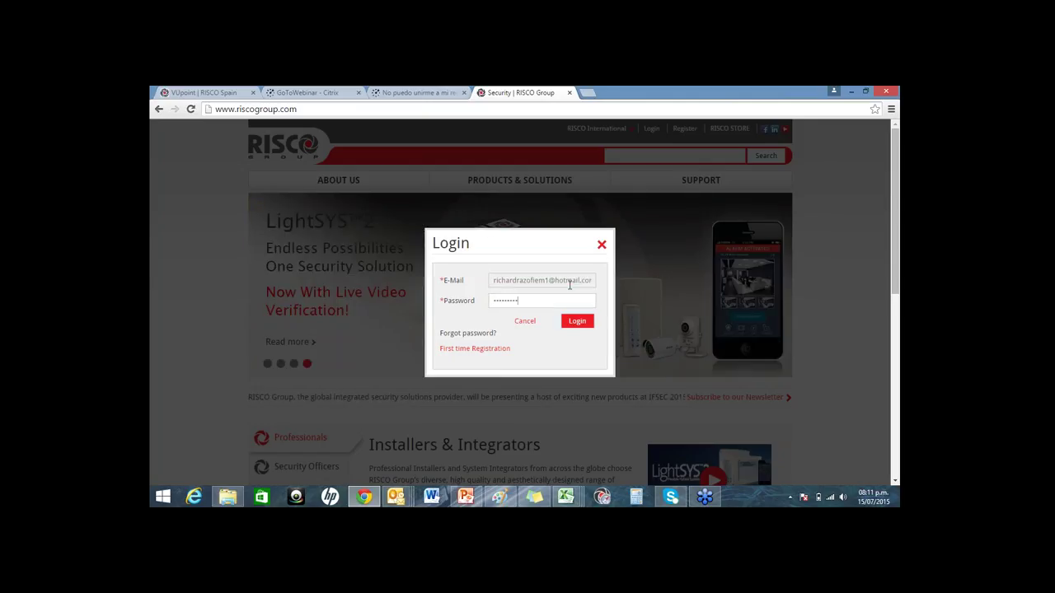
text(•••••)
click(577, 321)
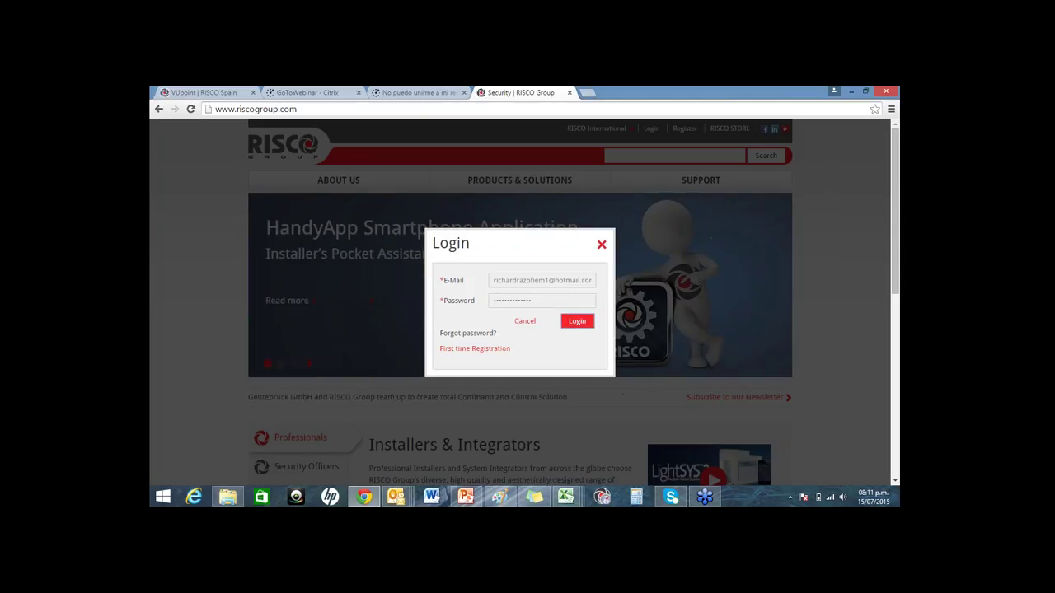
double_click(559, 302)
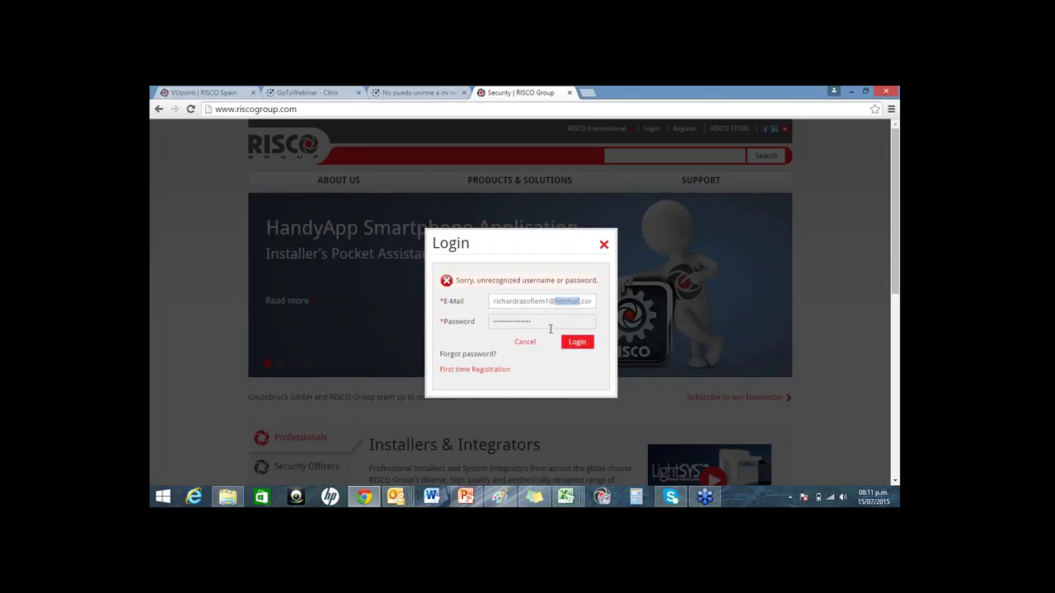
Step: Replace the login e-mail with a different company address, enter its password and submit
click(543, 303)
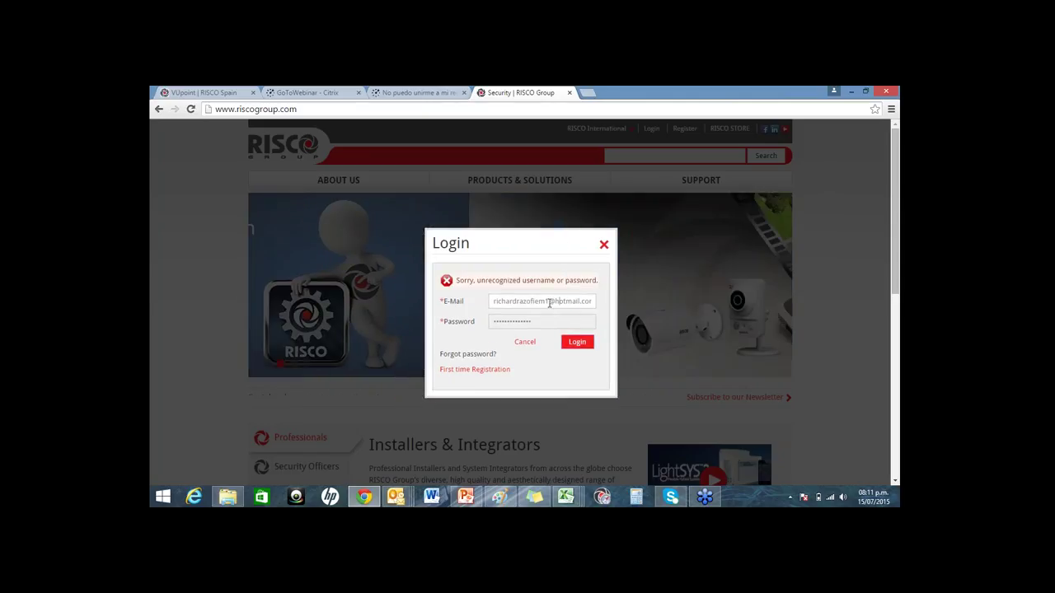
key(BackSpace)
key(BackSpace)
key(BackSpace)
key(BackSpace)
key(BackSpace)
key(BackSpace)
key(BackSpace)
key(BackSpace)
key(BackSpace)
key(BackSpace)
key(BackSpace)
key(BackSpace)
key(BackSpace)
key(BackSpace)
key(BackSpace)
key(BackSpace)
key(BackSpace)
key(BackSpace)
key(ctrl+a)
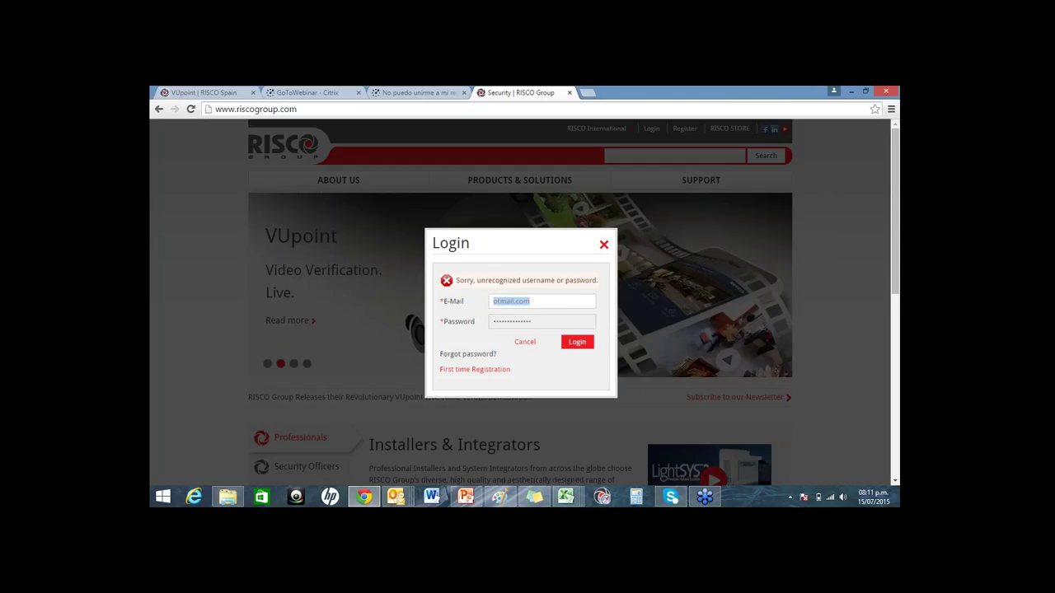
key(BackSpace)
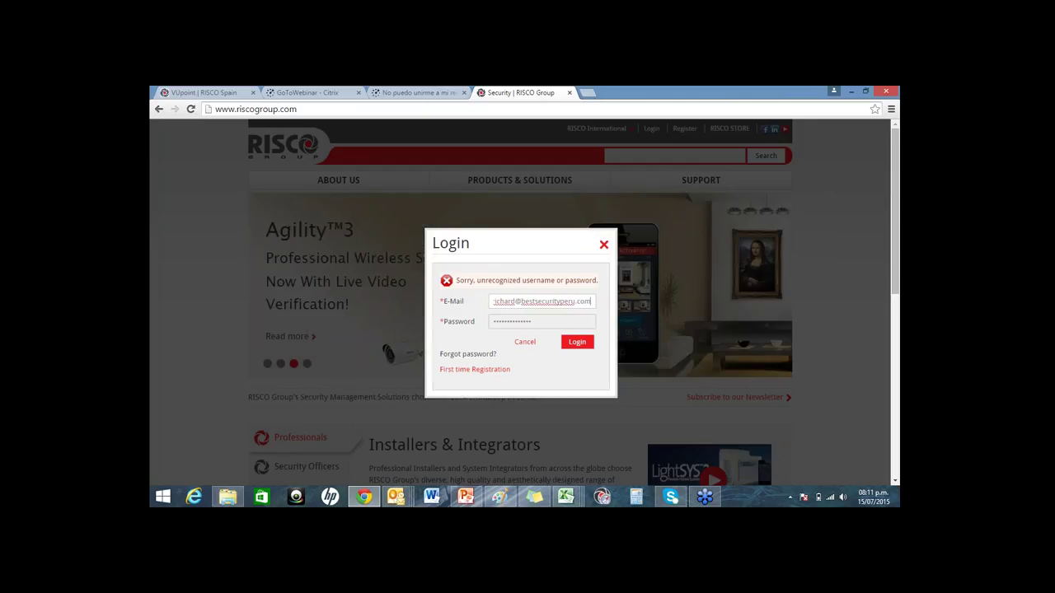
key(Tab)
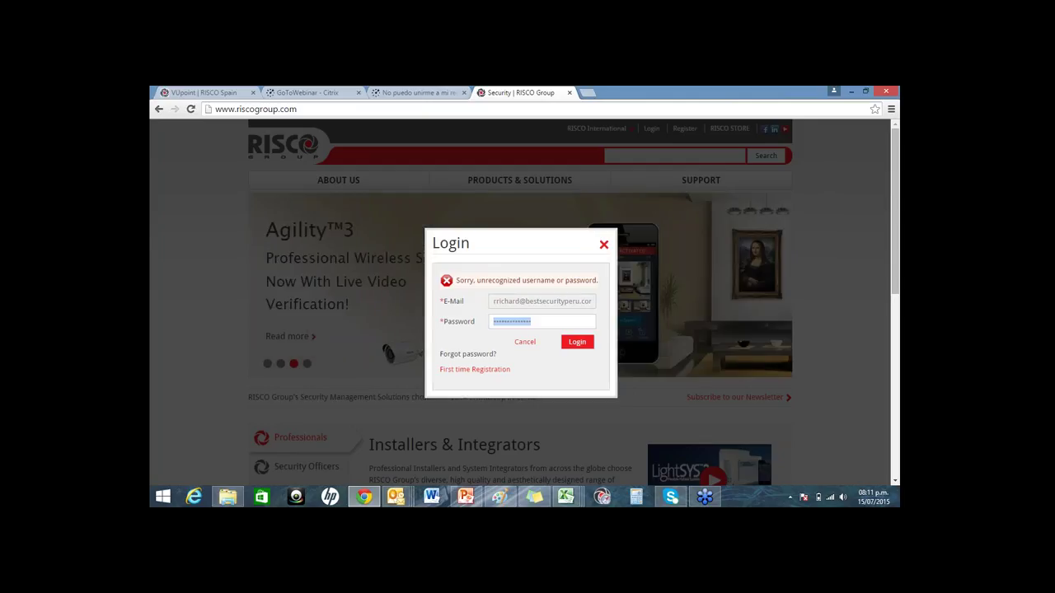
text(***************)
key(Return)
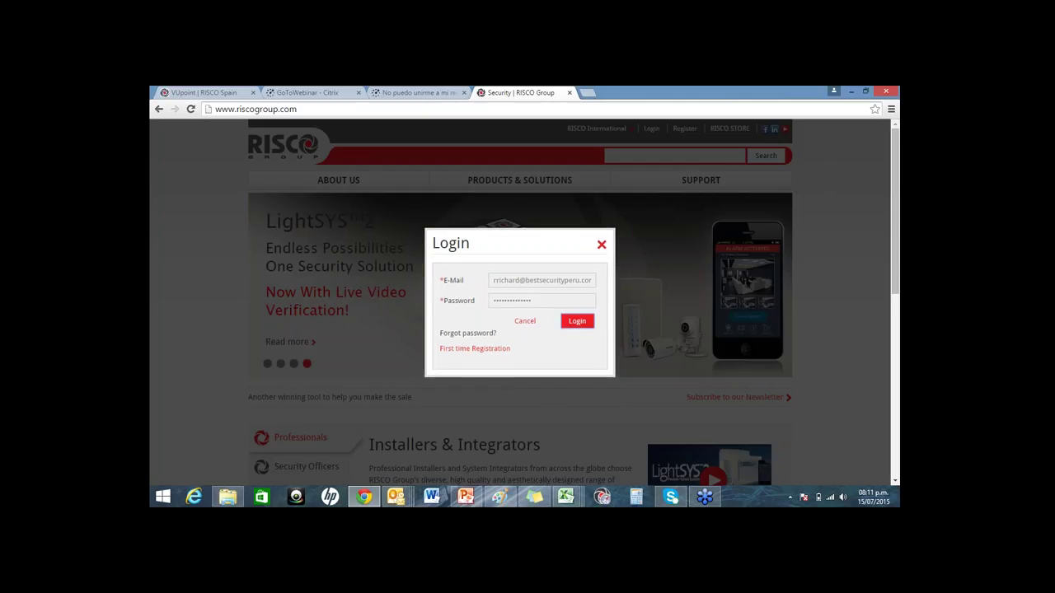
Step: Retype the password and submit the login again
double_click(552, 322)
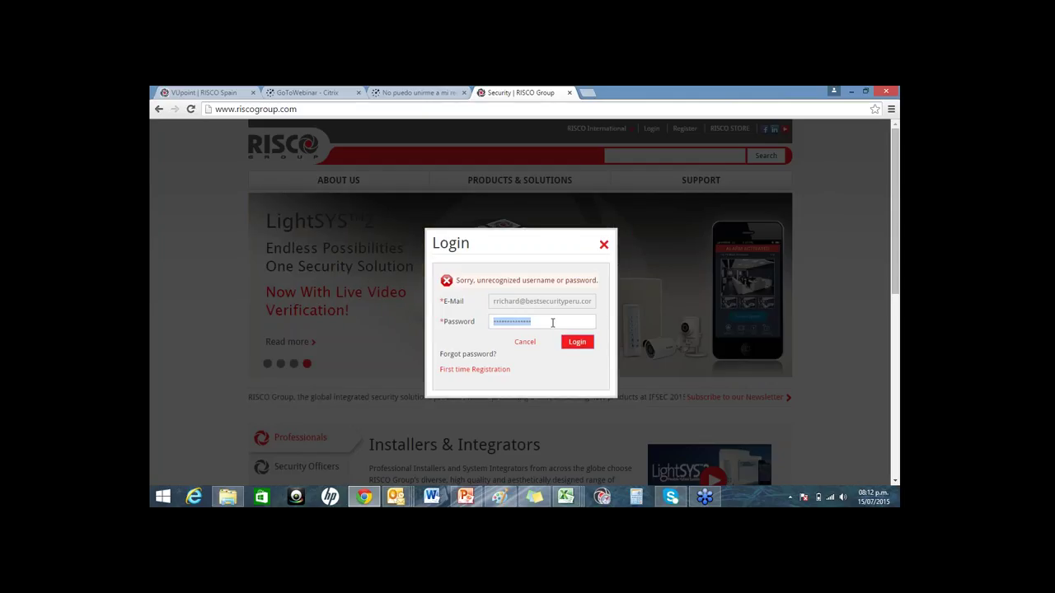
text(•••••••)
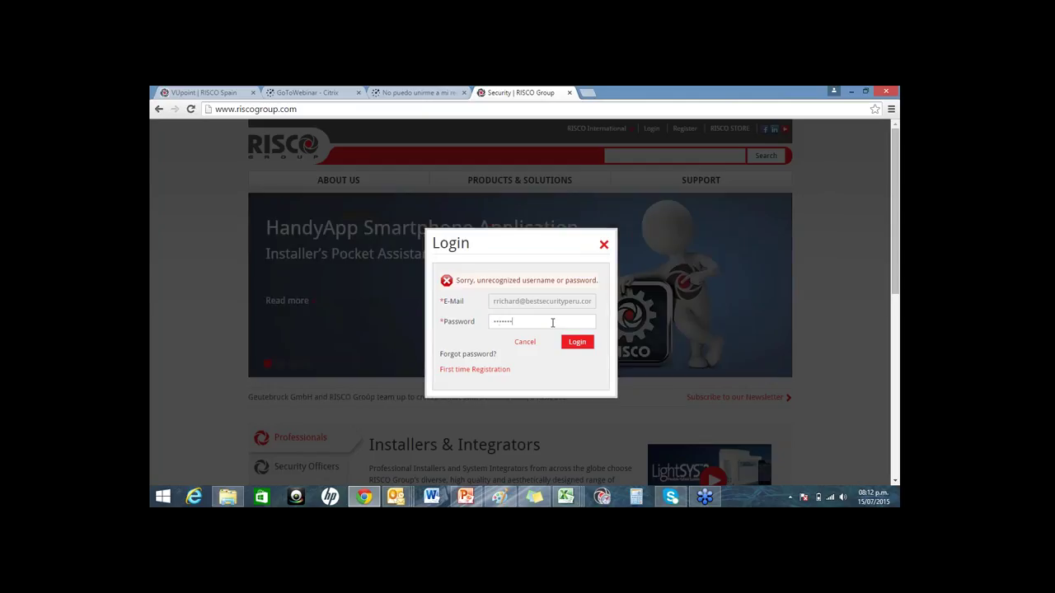
text(••••••)
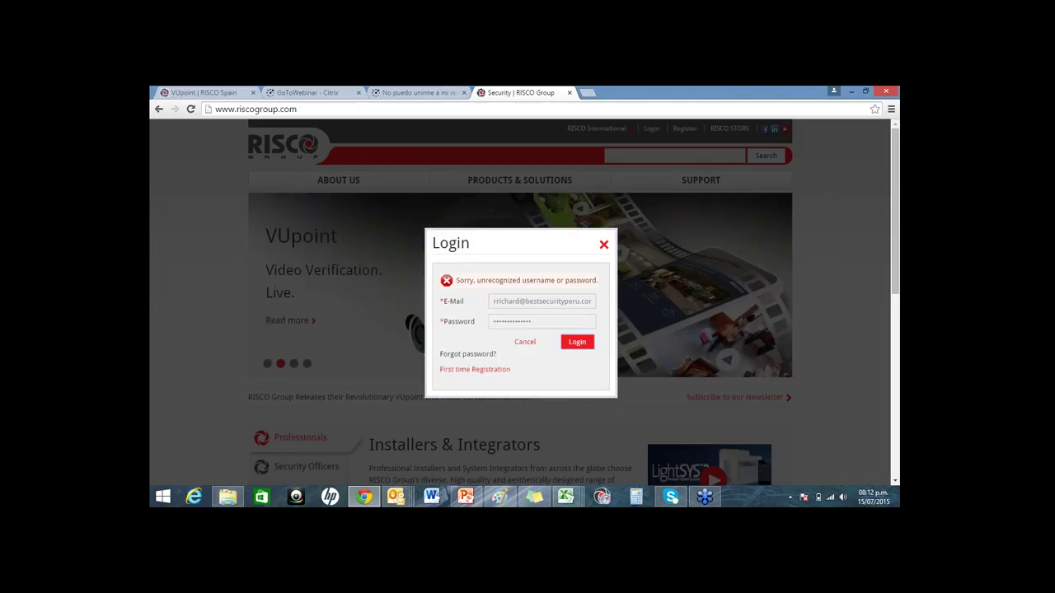
click(472, 321)
text(•••••••)
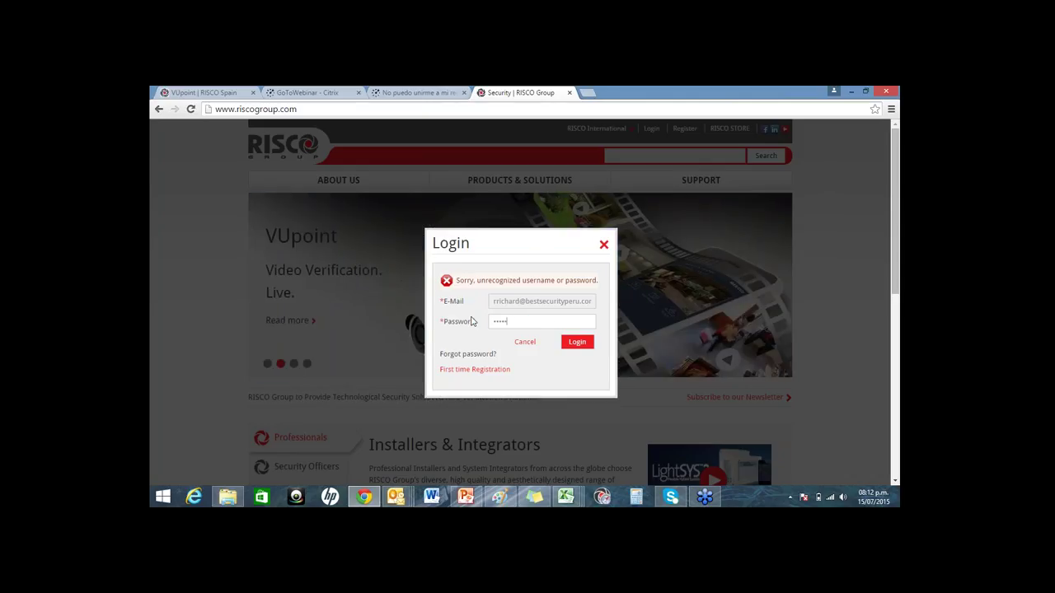
click(576, 343)
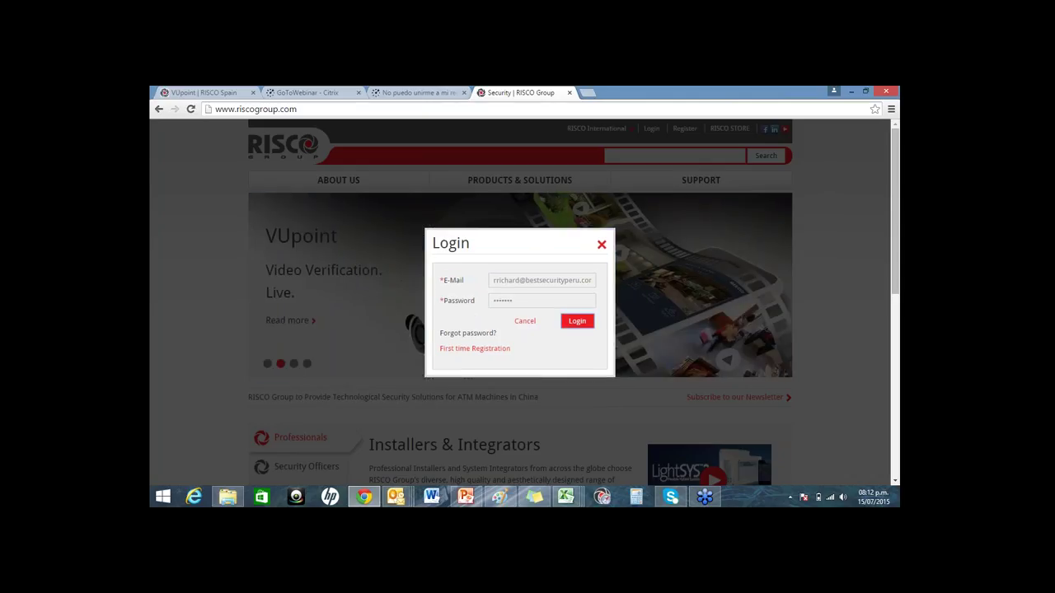